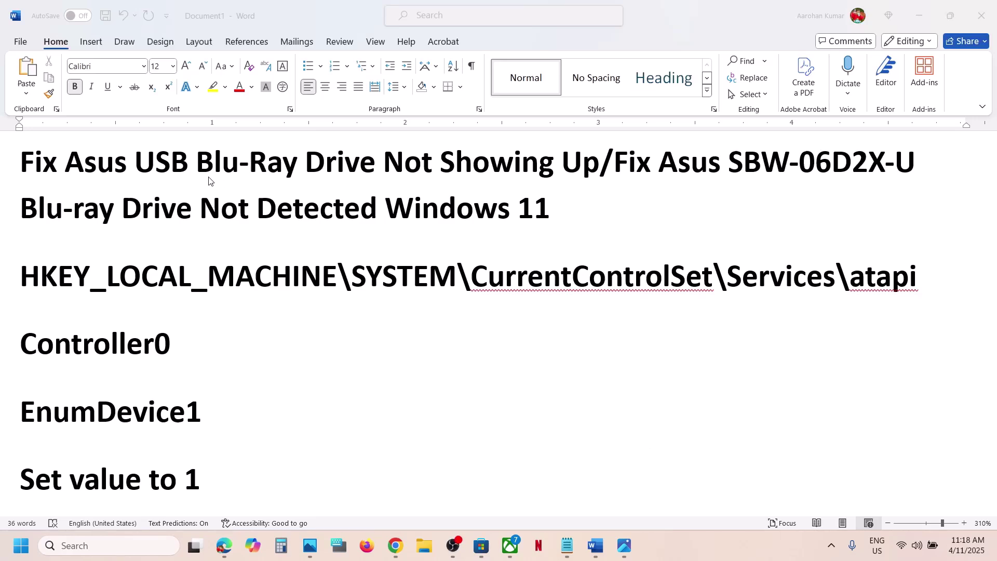
- Highlight the drive name, 'Showing', 'Windows 11' and the registry path in the fix notes
left_click(90, 167)
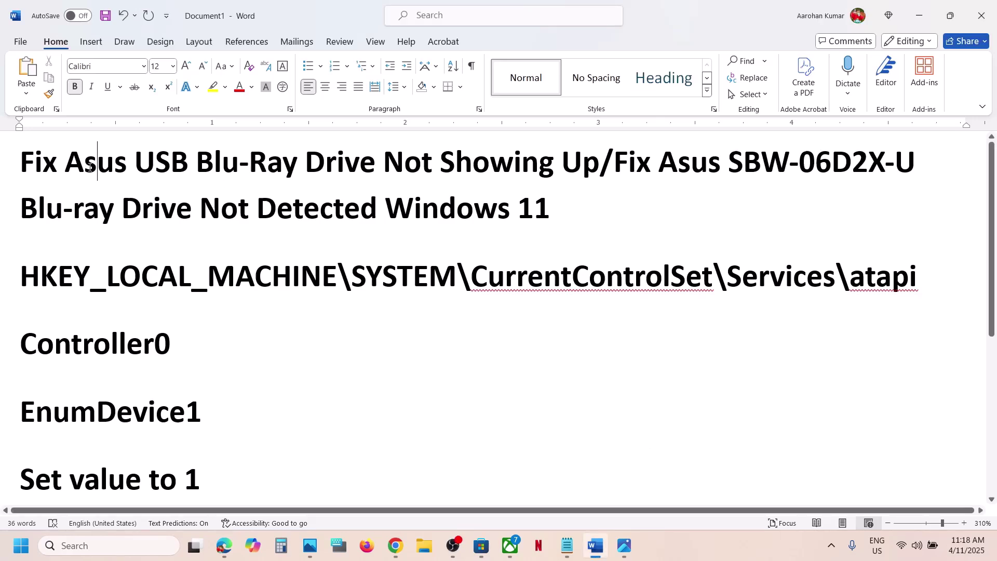
left_click_drag(73, 161, 382, 164)
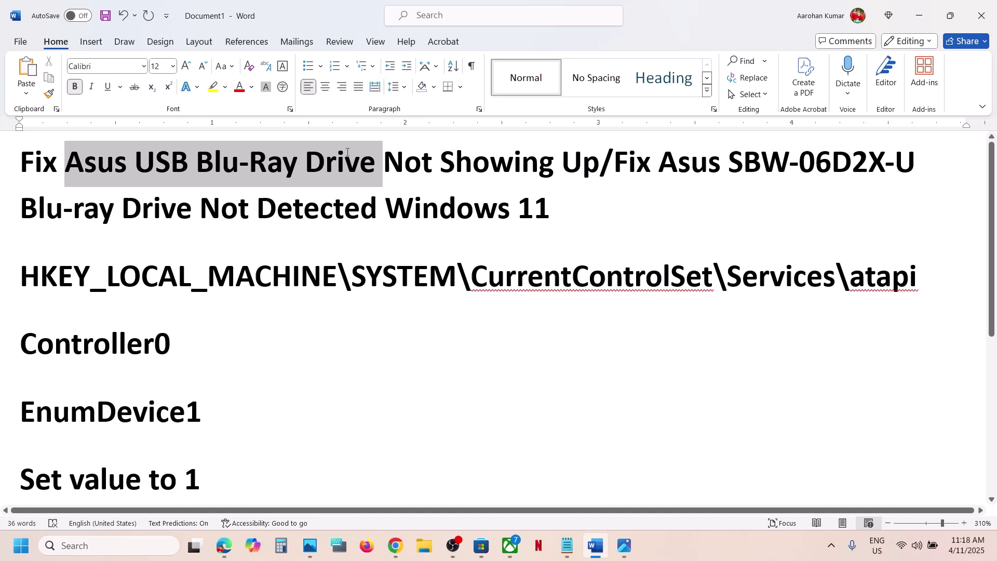
double_click(468, 168)
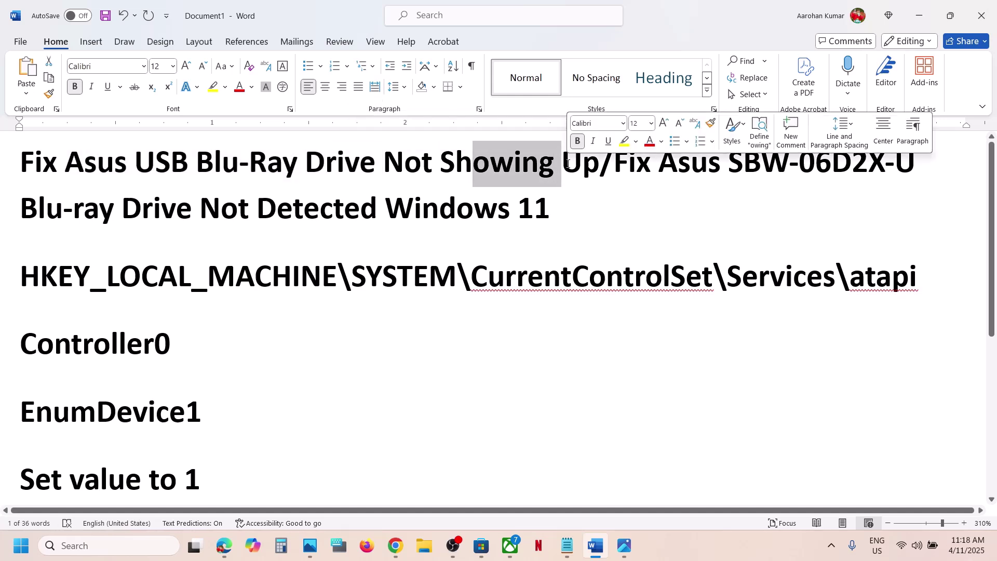
left_click_drag(386, 208, 571, 199)
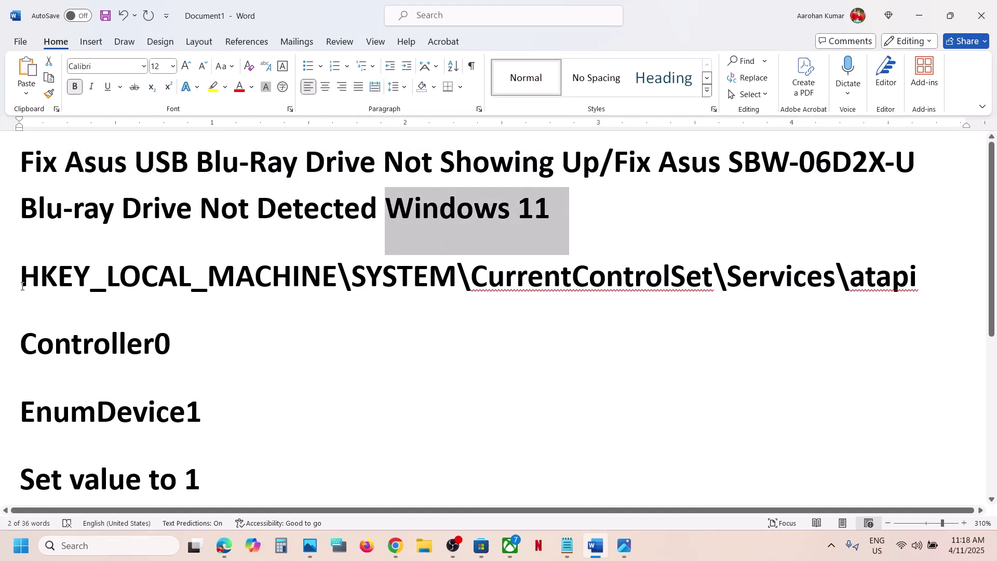
left_click_drag(22, 286, 875, 296)
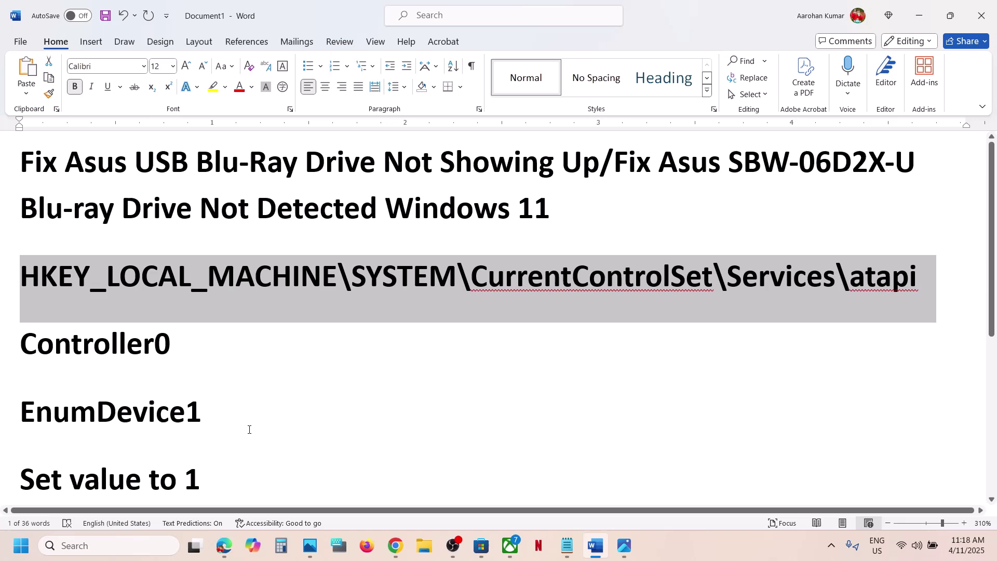
- Search Windows for 'registry' and launch Registry Editor from the results
left_click(117, 550)
type("registry")
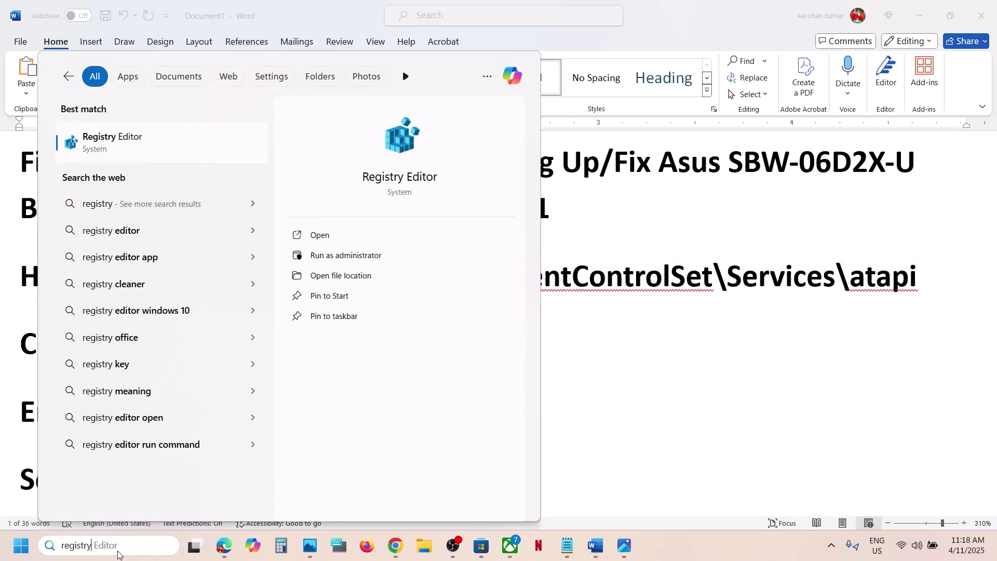
left_click(147, 154)
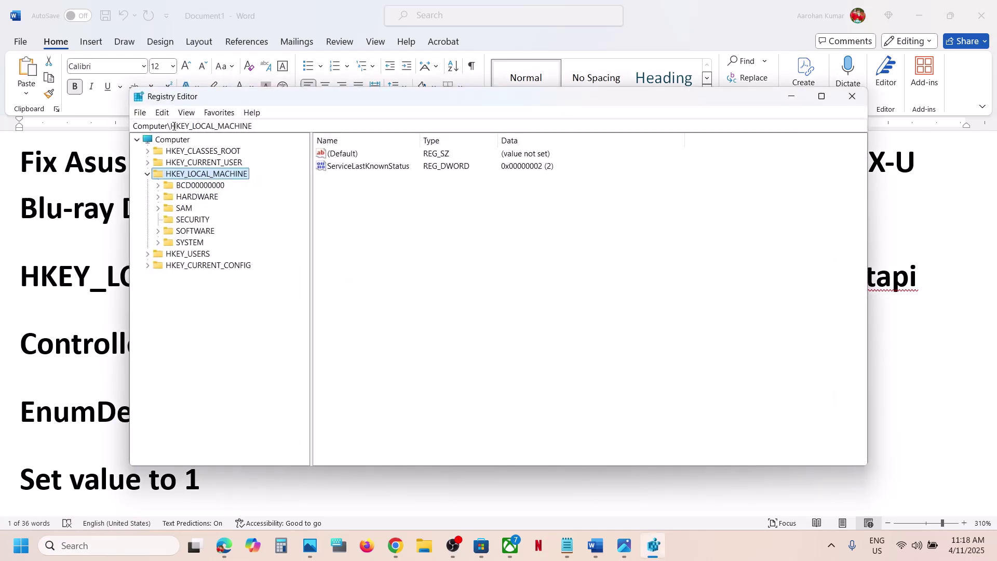
- Export the whole registry, range All, to the Desktop as backup.reg
left_click(141, 113)
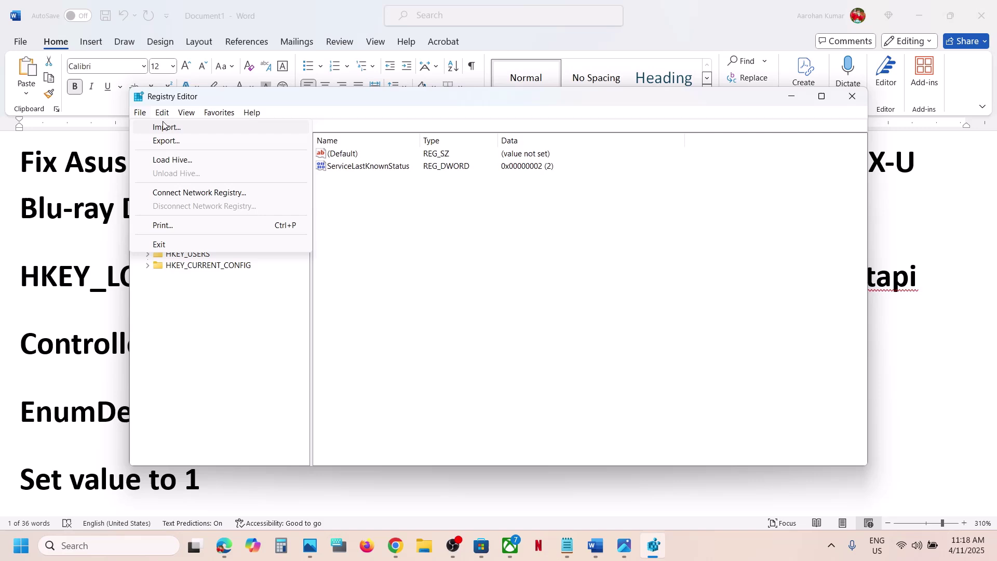
left_click(171, 142)
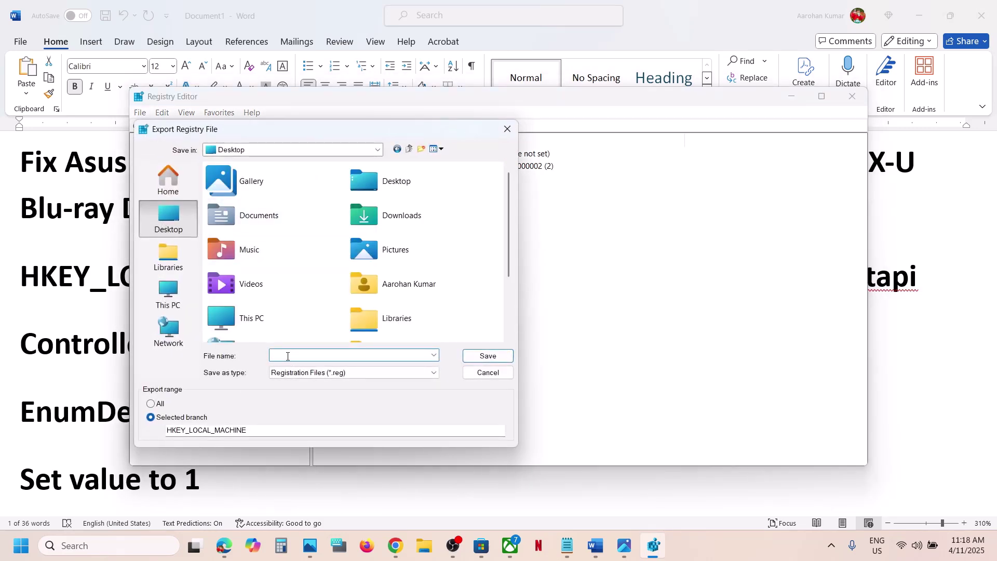
type("backup")
left_click(151, 404)
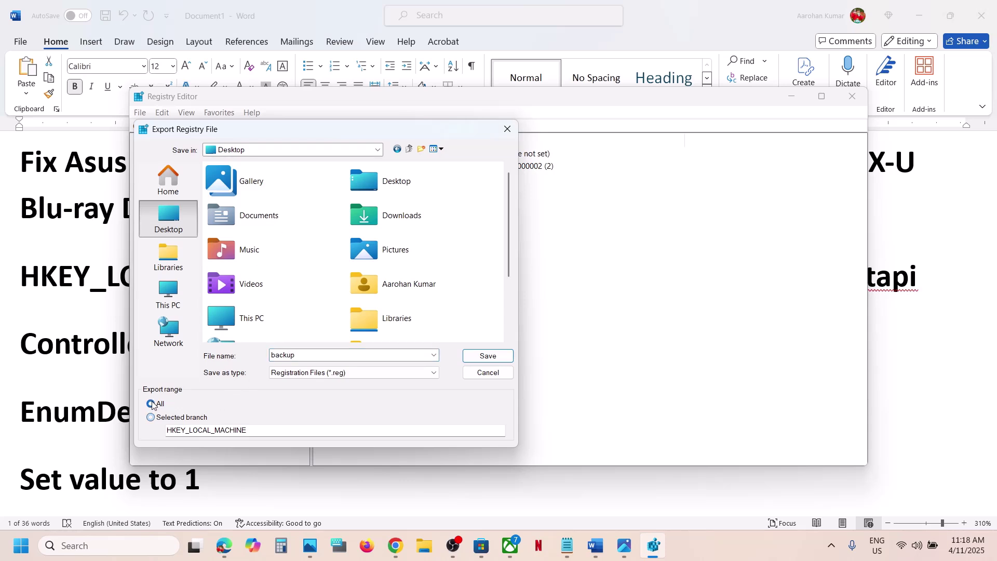
left_click(476, 357)
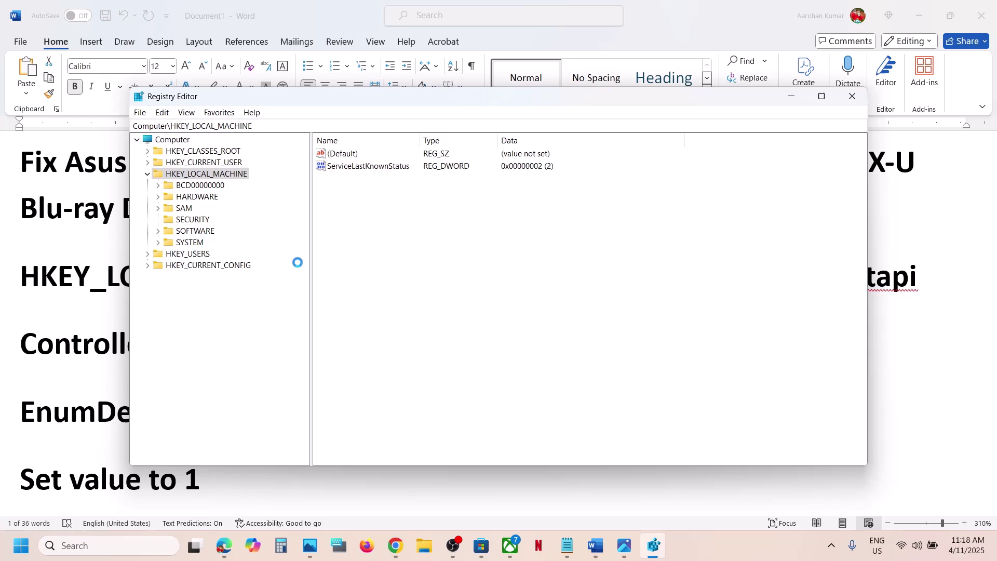
left_click(709, 548)
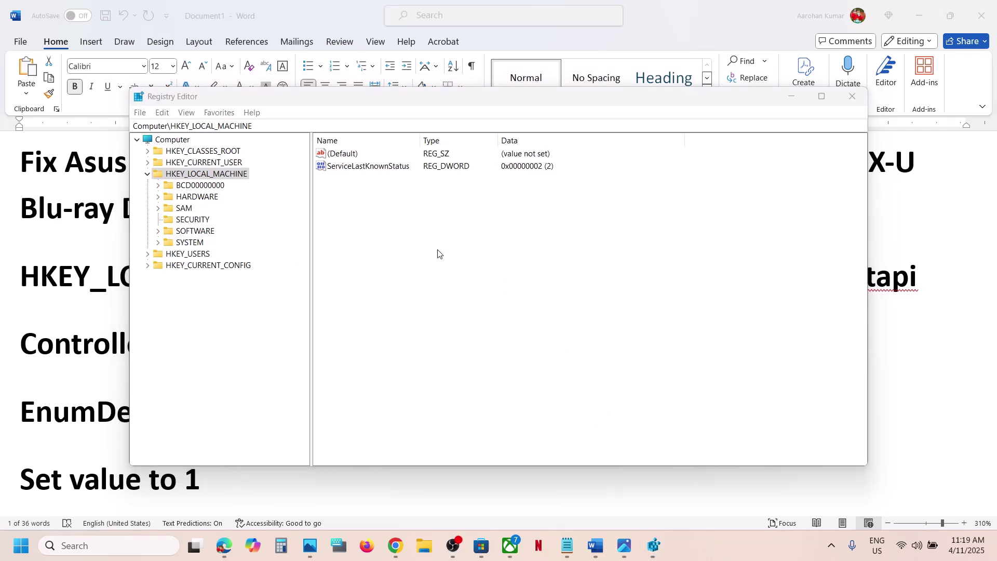
- Select backup.reg in the Import dialog, cancel without restoring, collapse HKEY_LOCAL_MACHINE, and return to Word
left_click(140, 113)
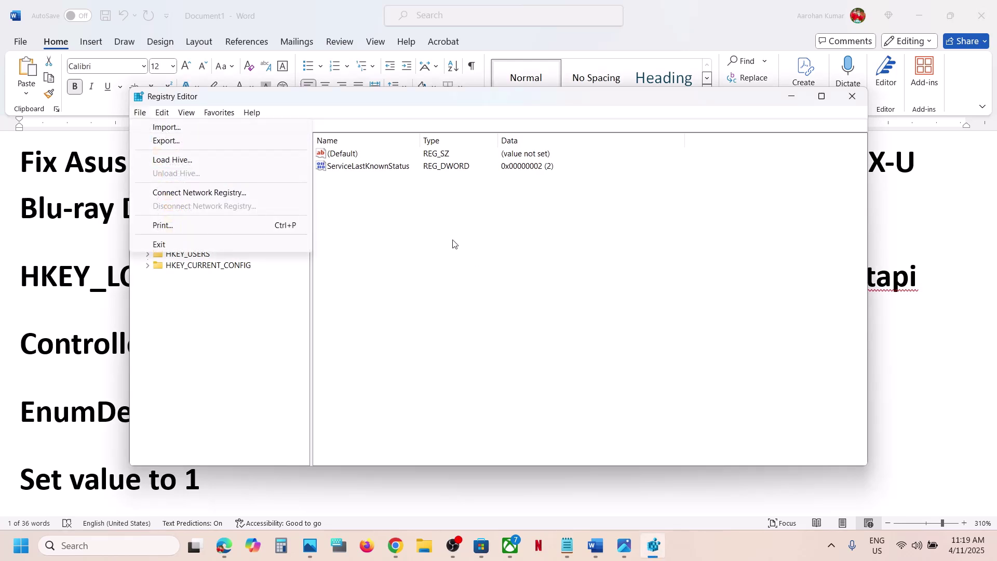
left_click(167, 130)
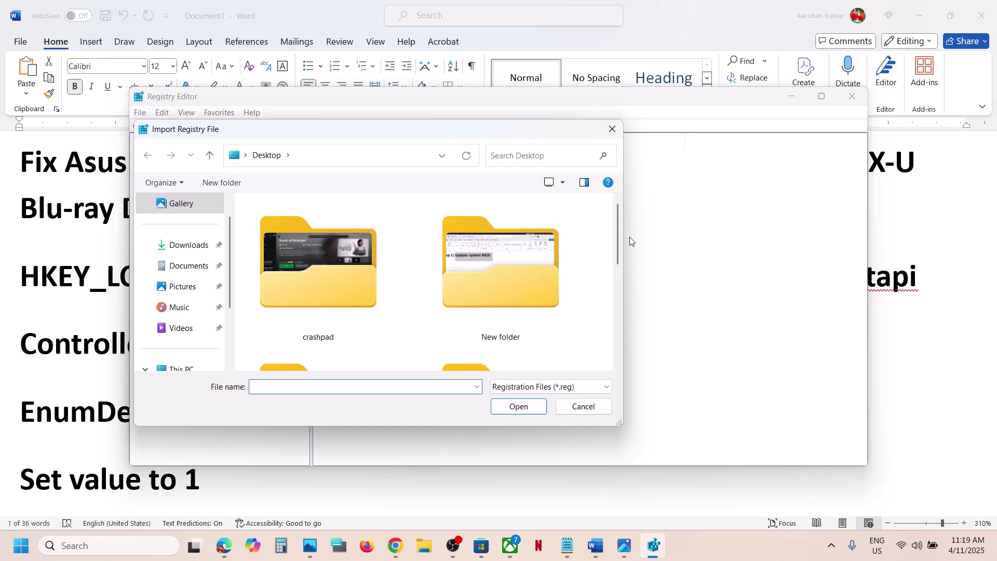
left_click_drag(625, 237, 835, 237)
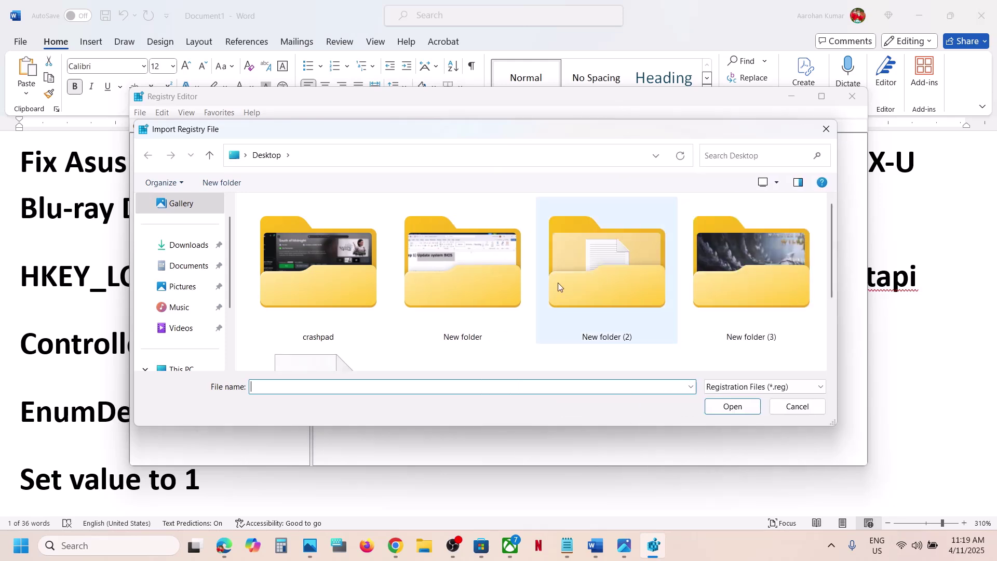
scroll(559, 287, "down", 2)
left_click(331, 306)
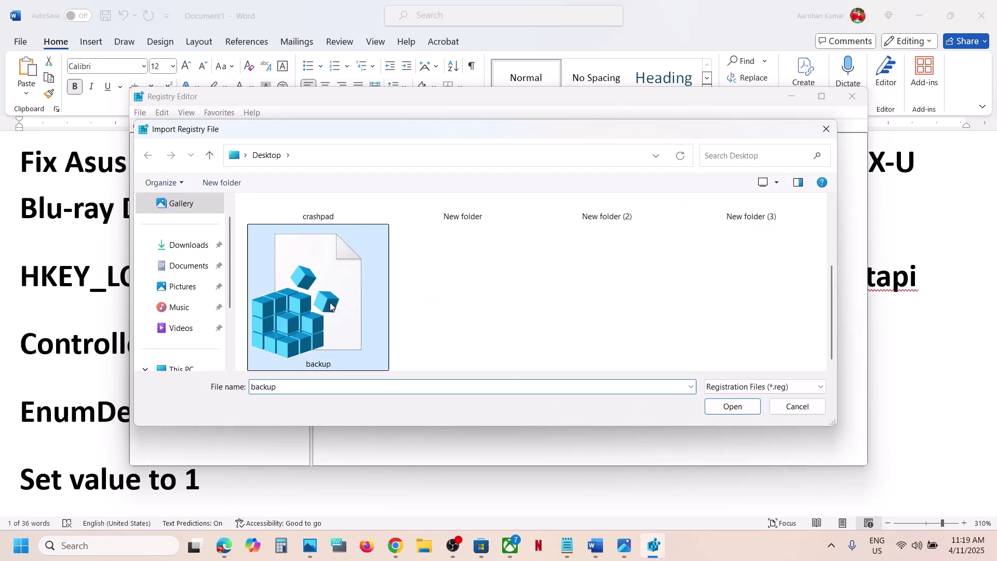
left_click(797, 406)
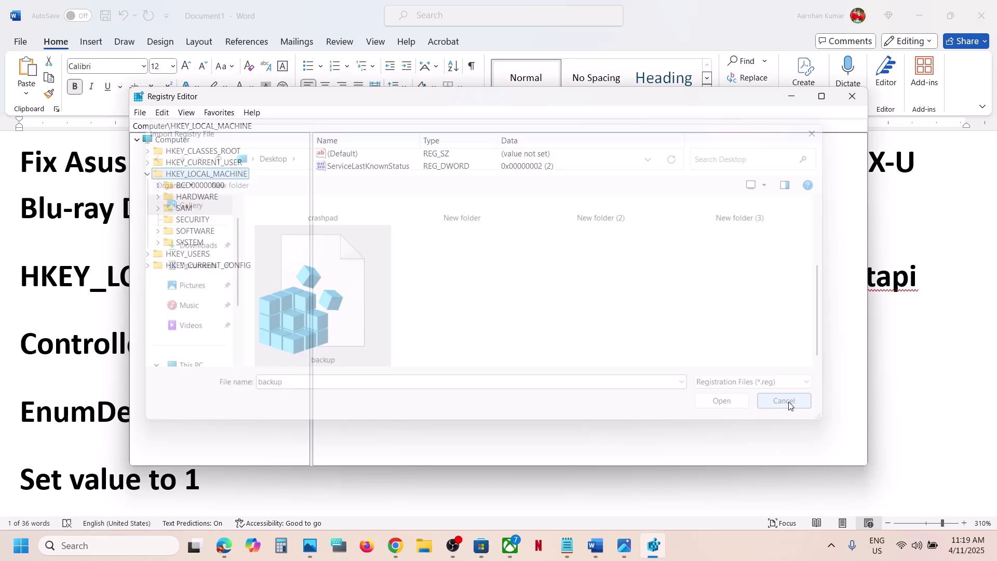
left_click(148, 174)
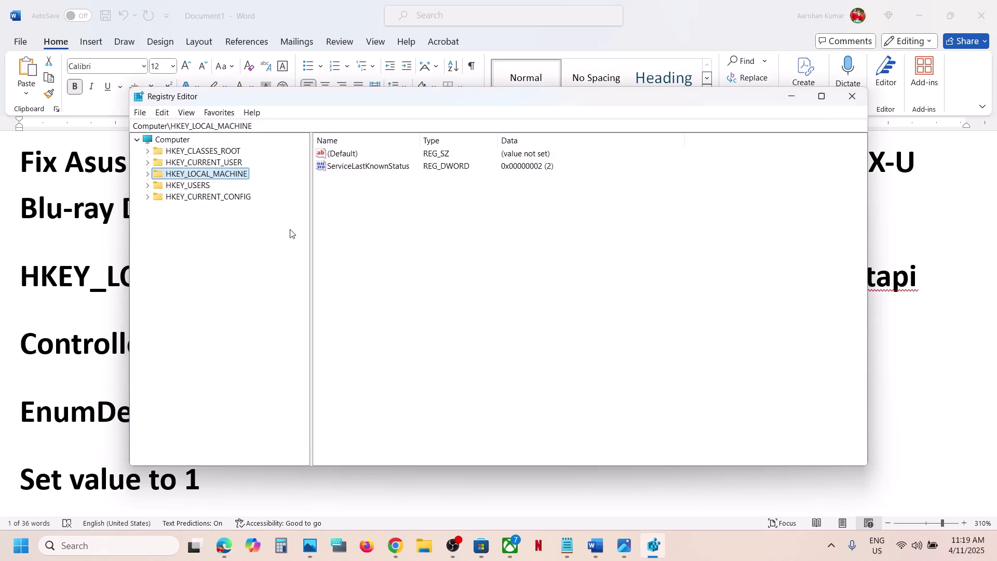
key("alt+Tab")
- Re-highlight the registry path in the notes, then expand HKEY_LOCAL_MACHINE and SYSTEM
left_click(96, 294)
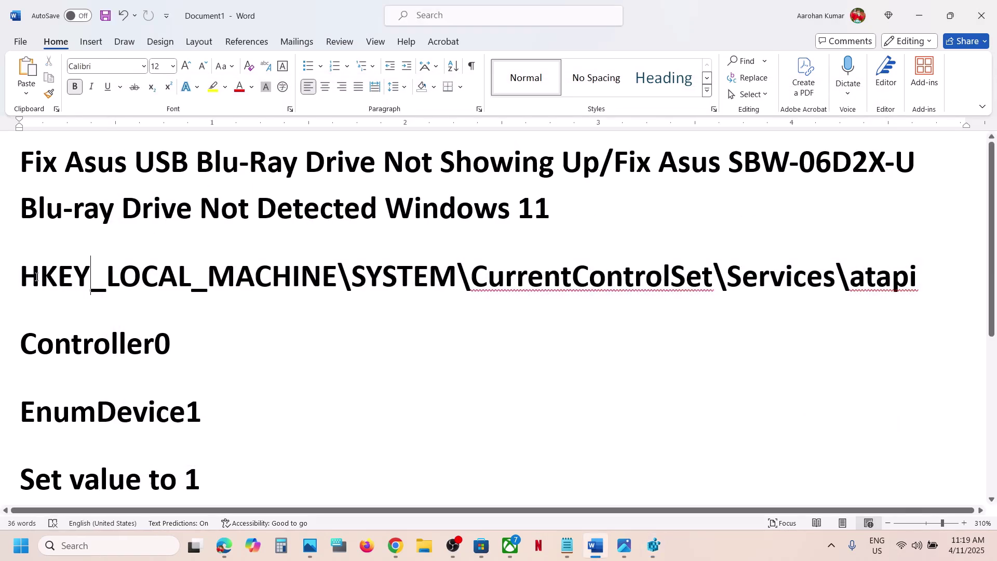
left_click_drag(25, 277, 929, 283)
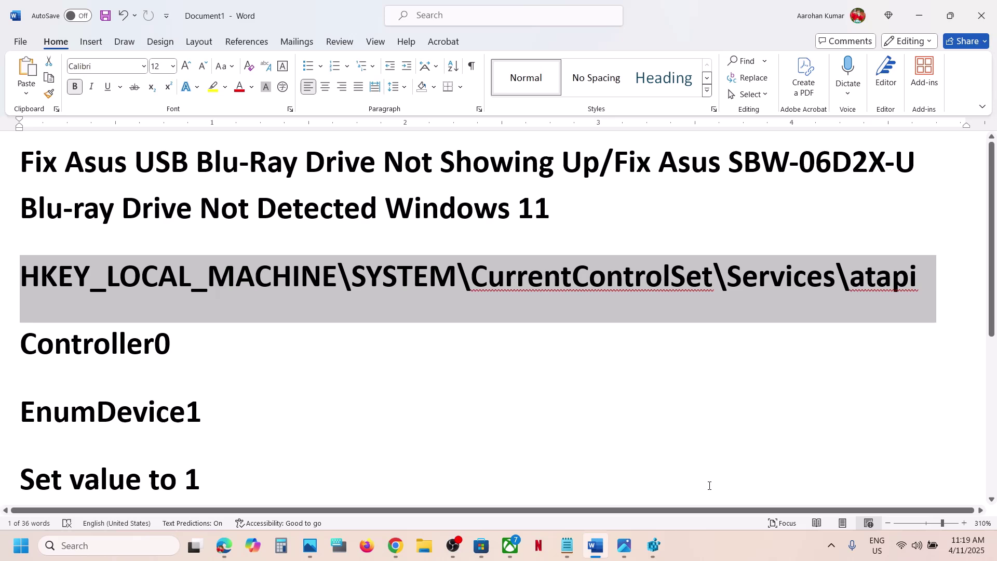
left_click(654, 546)
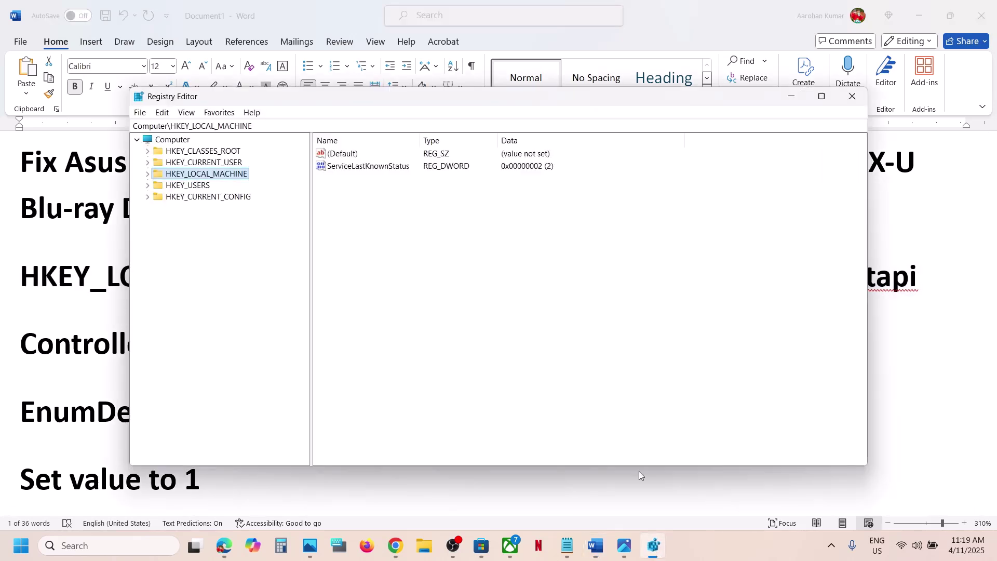
left_click(146, 175)
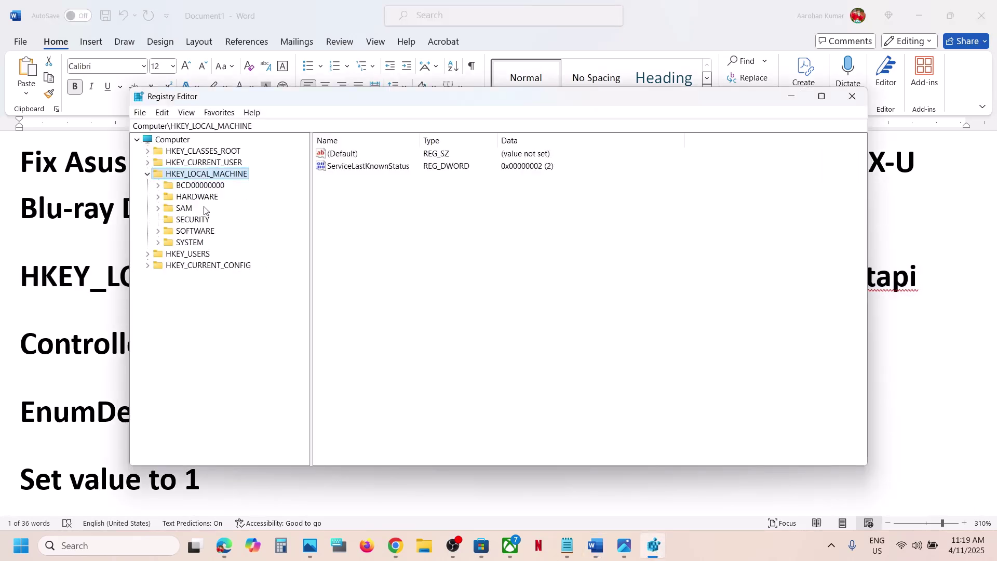
left_click(157, 242)
- Check CurrentControlSet in the notes' path and expand that key in Registry Editor
left_click(119, 291)
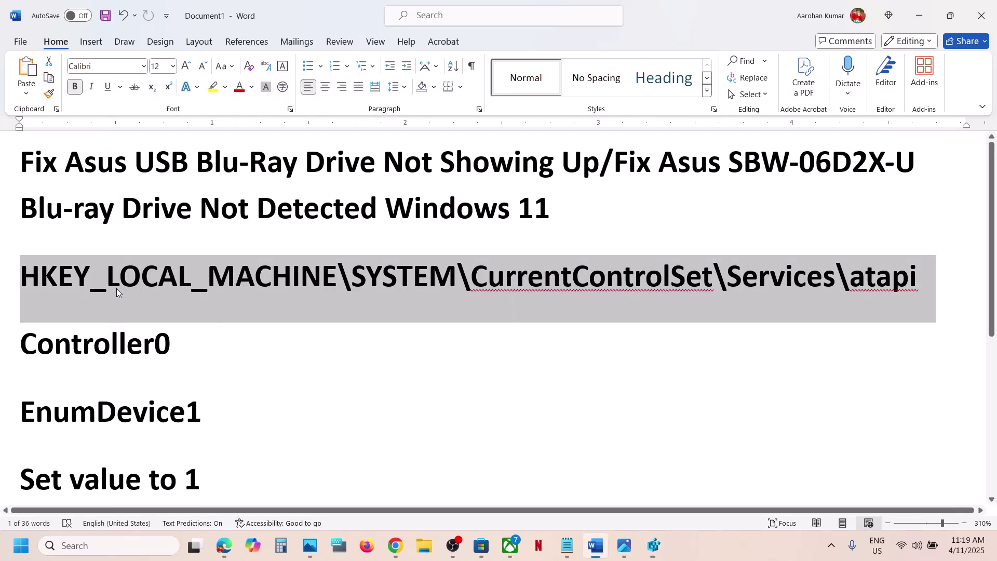
double_click(497, 266)
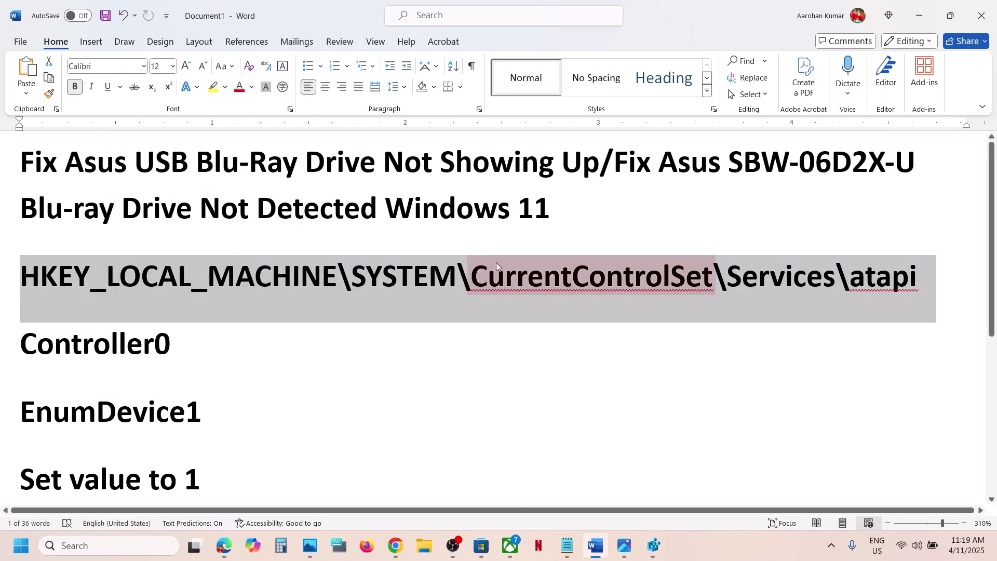
left_click(653, 546)
left_click(211, 277)
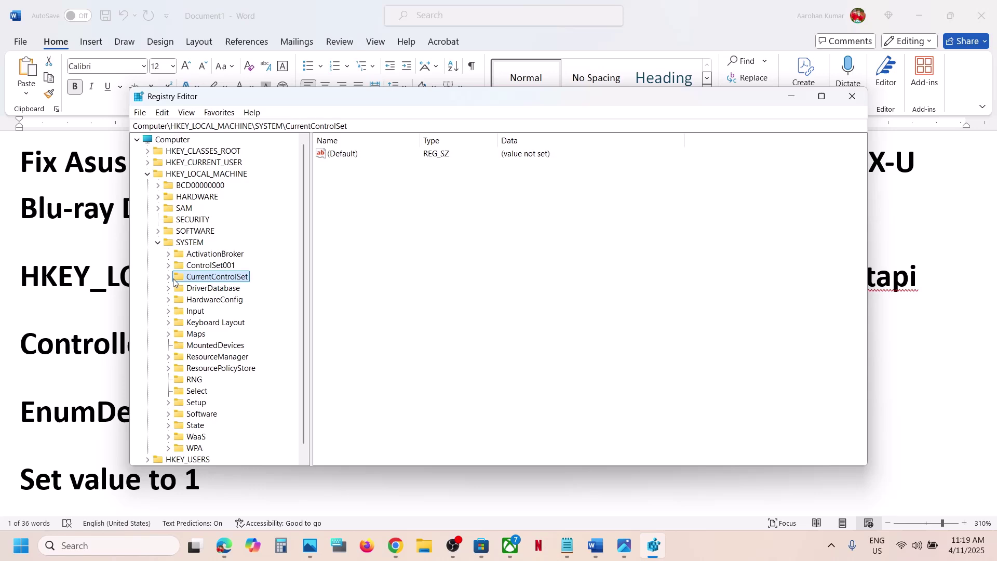
left_click(168, 276)
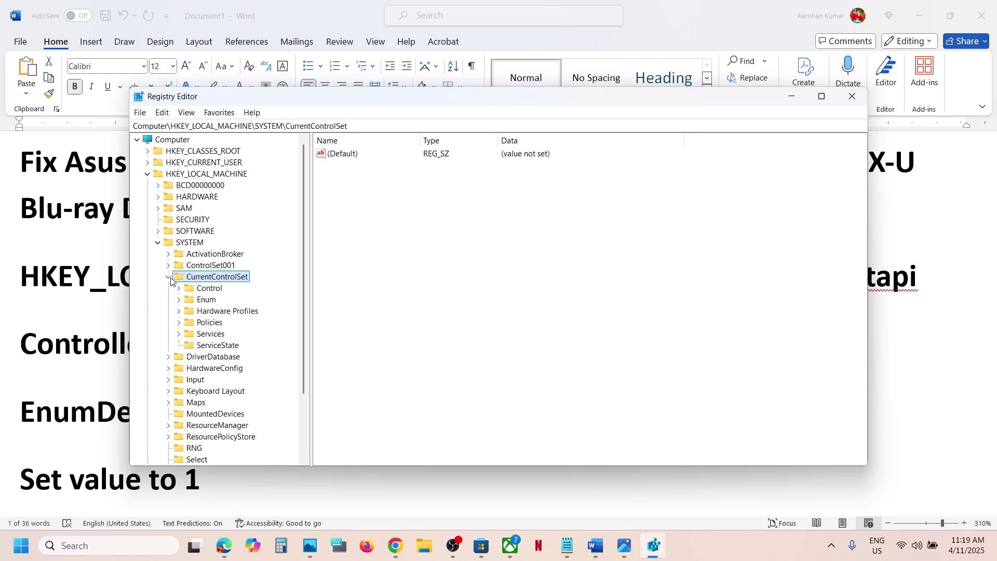
- Expand the Services key and scroll its list to find atapi
left_click(214, 335)
left_click(179, 334)
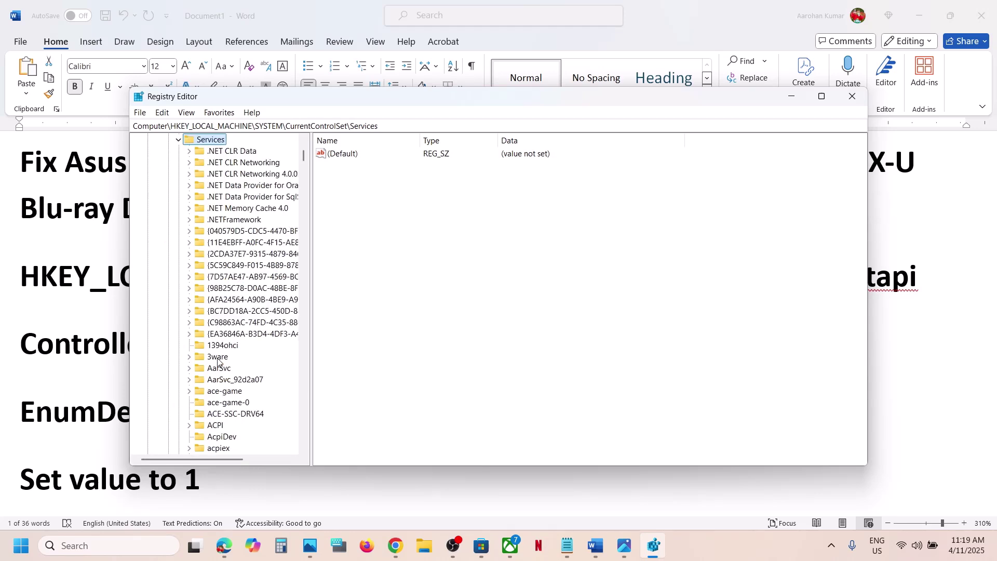
scroll(218, 362, "down", 20)
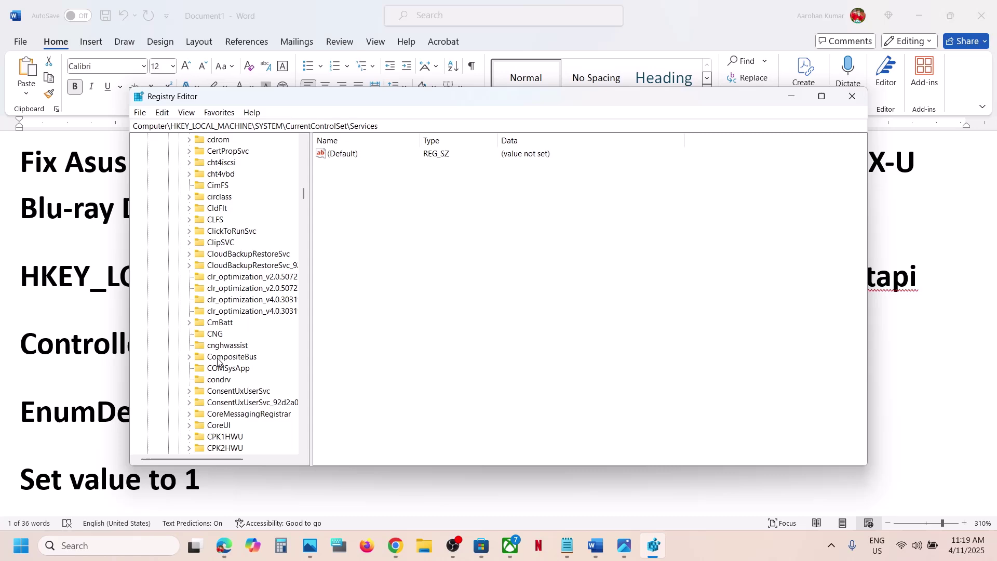
scroll(218, 362, "up", 10)
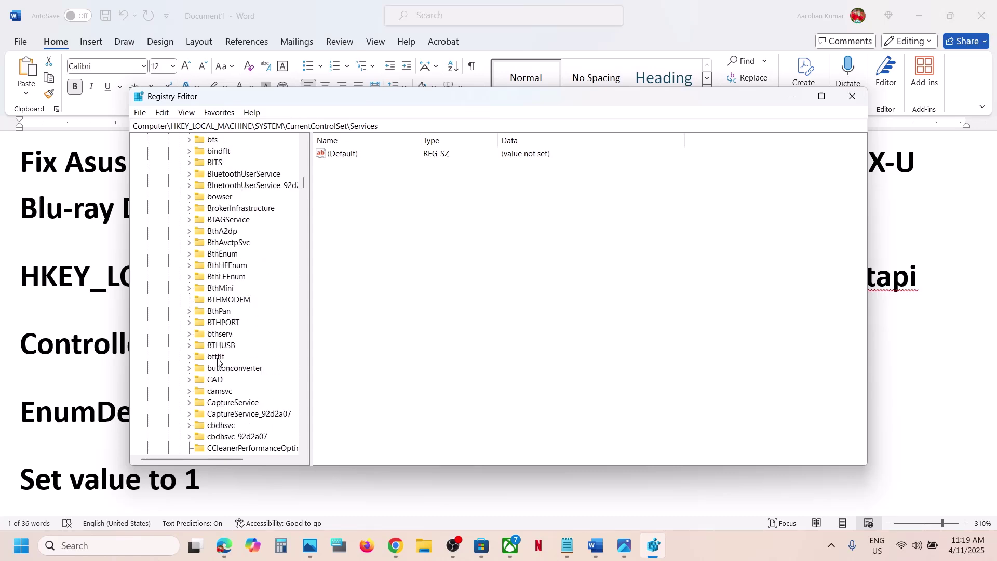
scroll(218, 362, "up", 3)
scroll(218, 362, "up", 3)
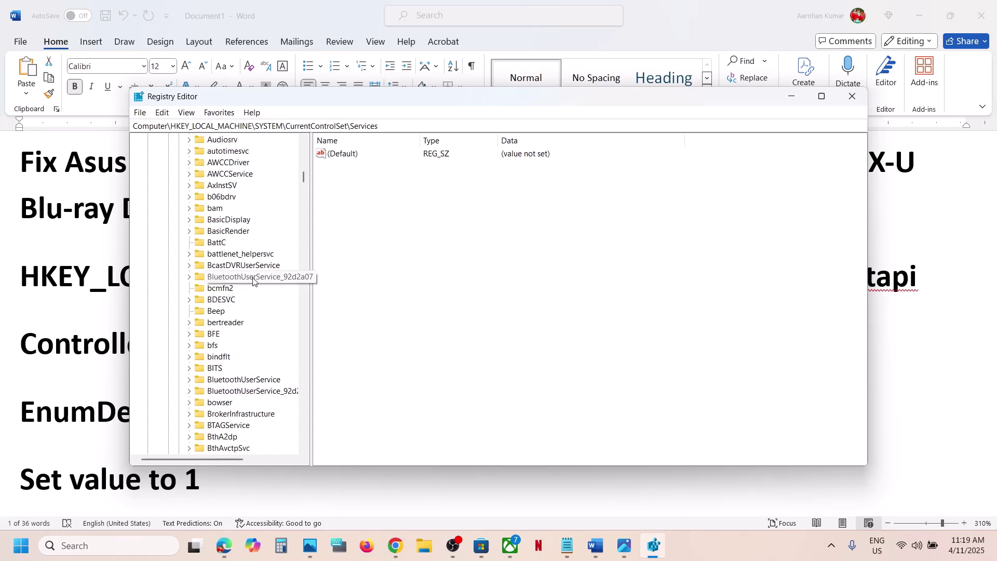
scroll(244, 244, "up", 2)
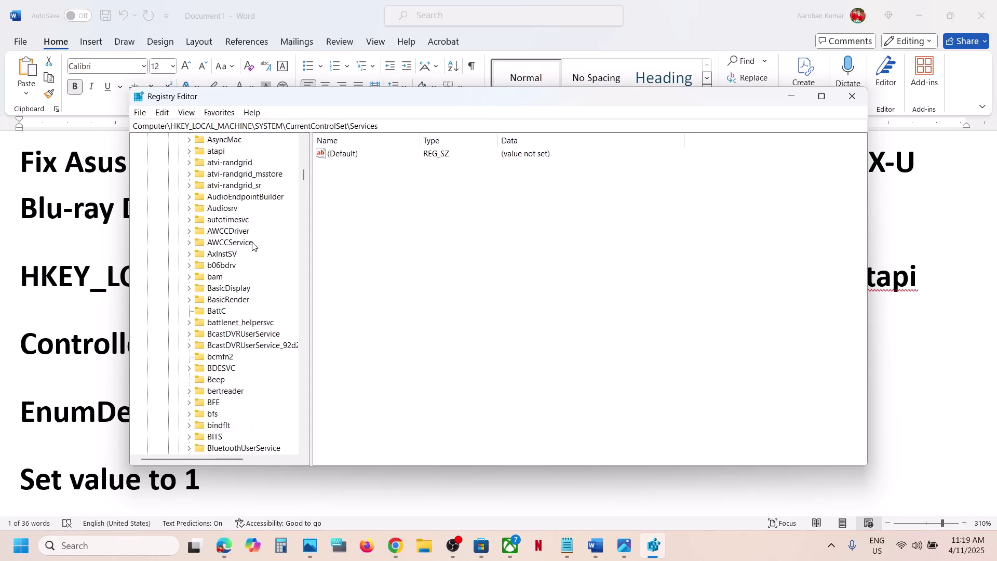
- Open and expand atapi to reveal StartOverride, then select the Controller0 line in the notes
left_click(216, 151)
scroll(239, 190, "up", 3)
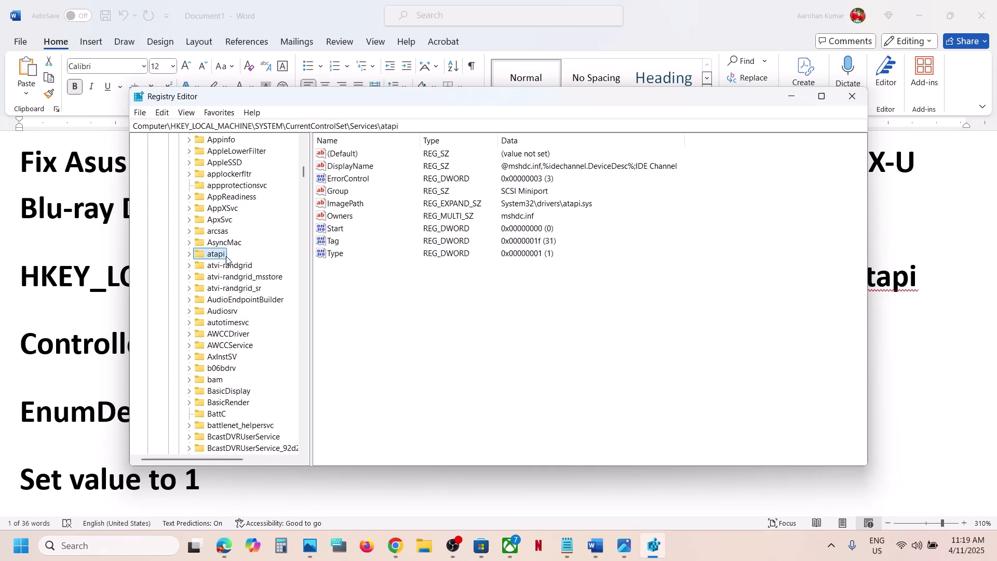
left_click(189, 254)
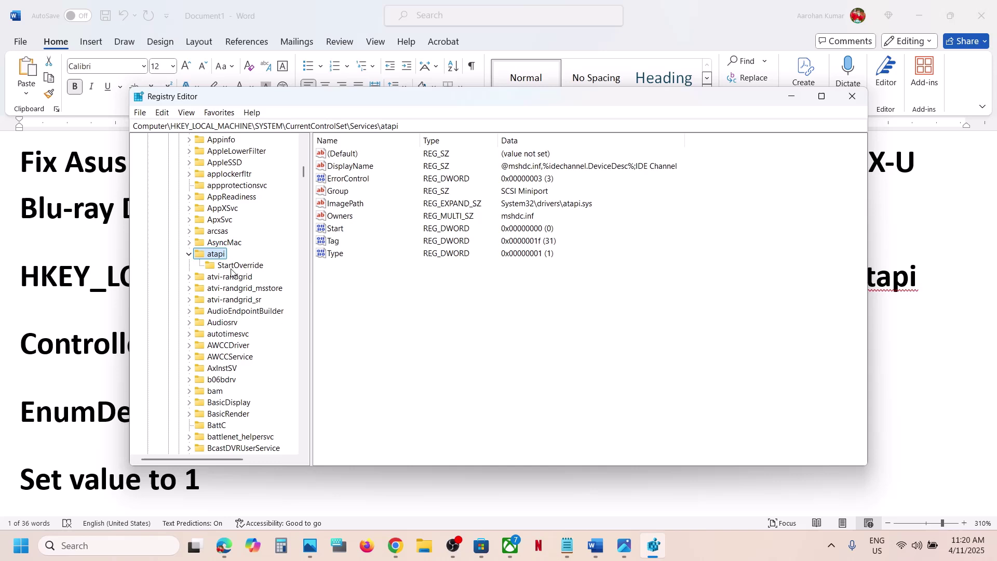
key("alt+Tab")
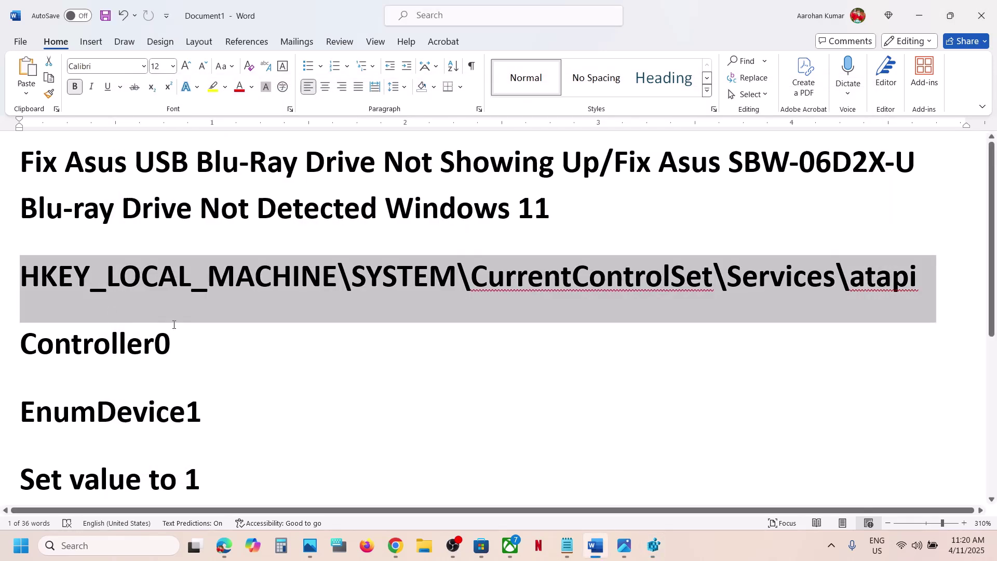
left_click_drag(189, 342, 21, 348)
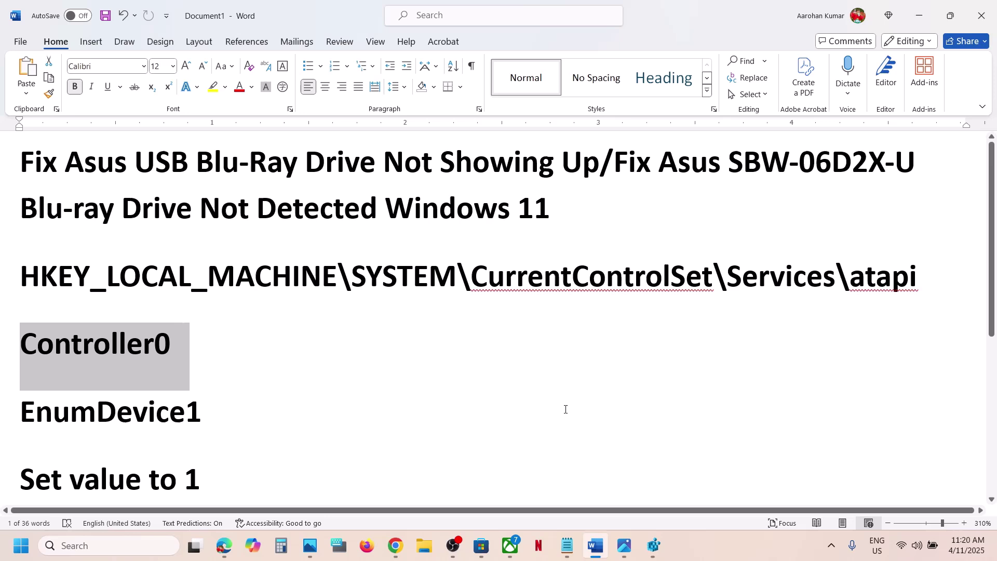
- Create a new subkey under the atapi key
left_click(653, 545)
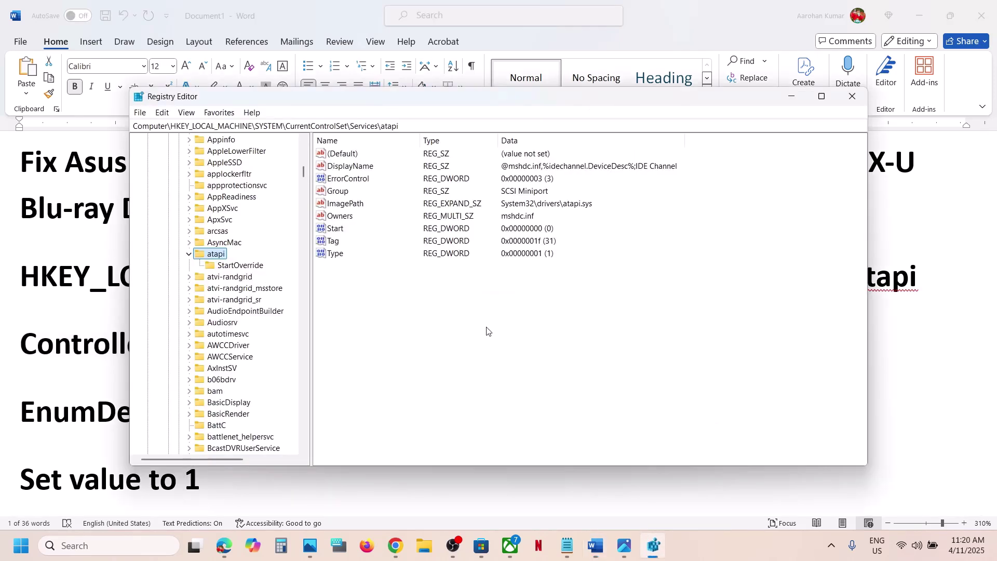
right_click(219, 258)
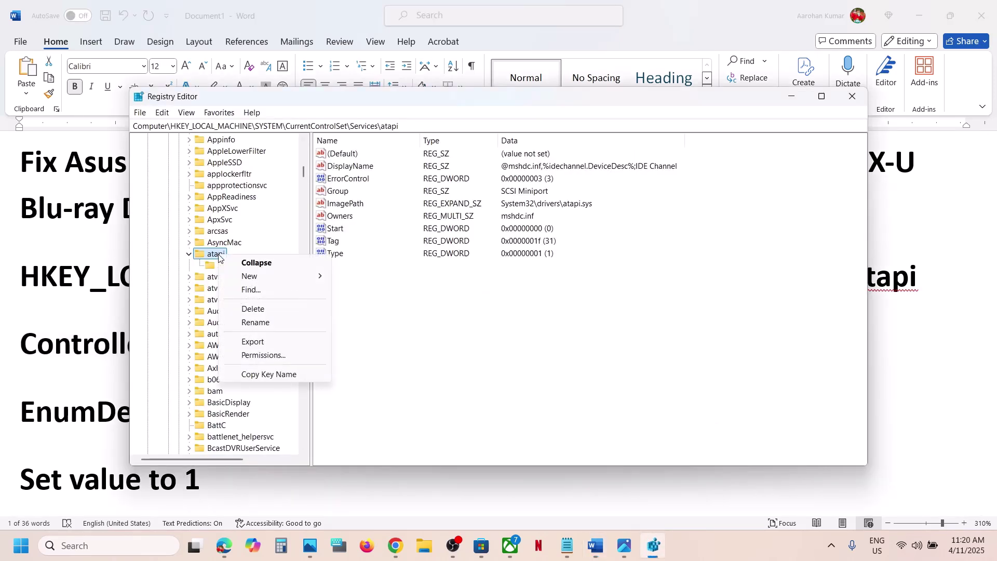
mouse_move(277, 278)
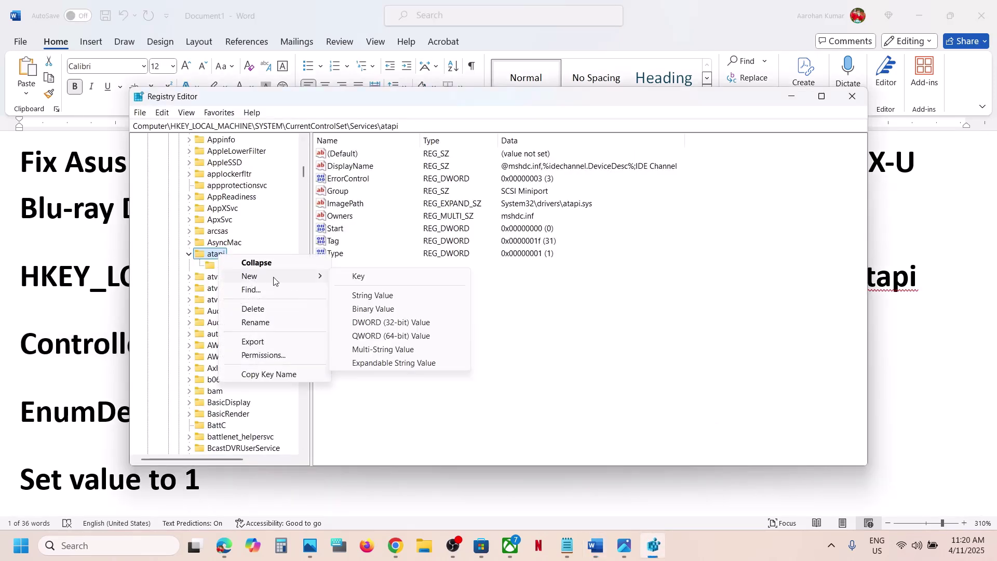
left_click(387, 285)
- Rename New Key #1 to Controller0 using the name from the notes, then open it
double_click(90, 338)
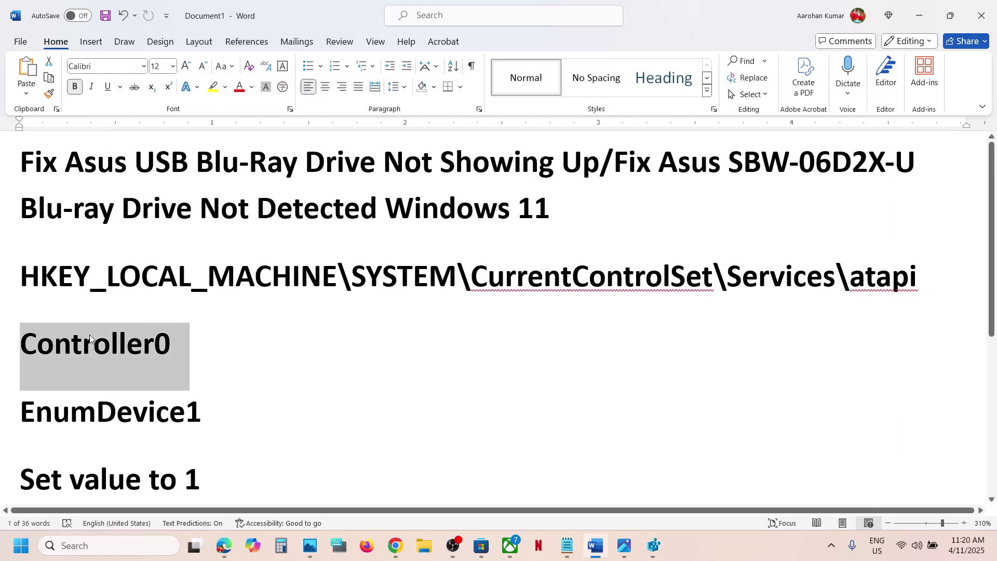
left_click(183, 342)
left_click_drag(176, 342, 20, 341)
key("ctrl+c")
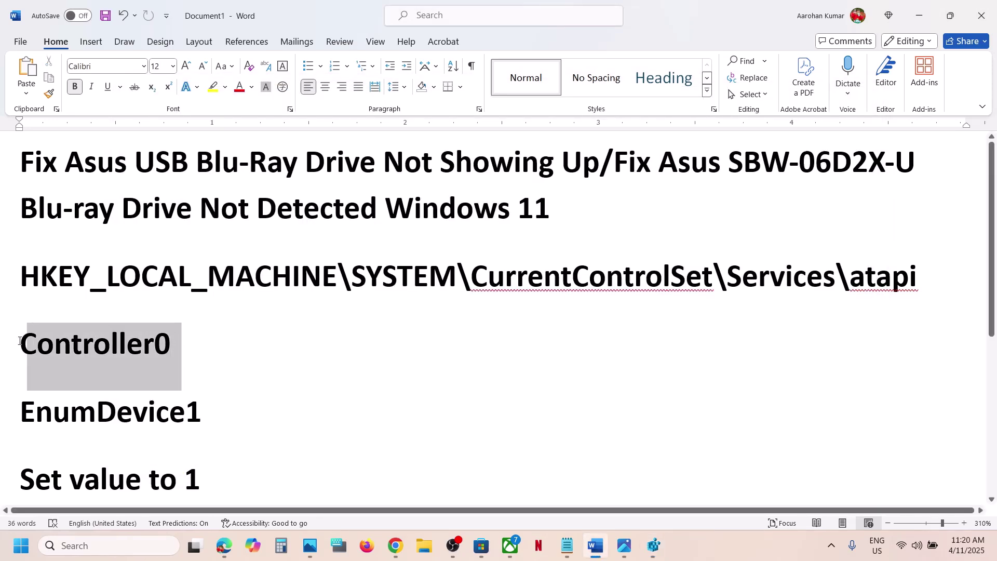
left_click(654, 547)
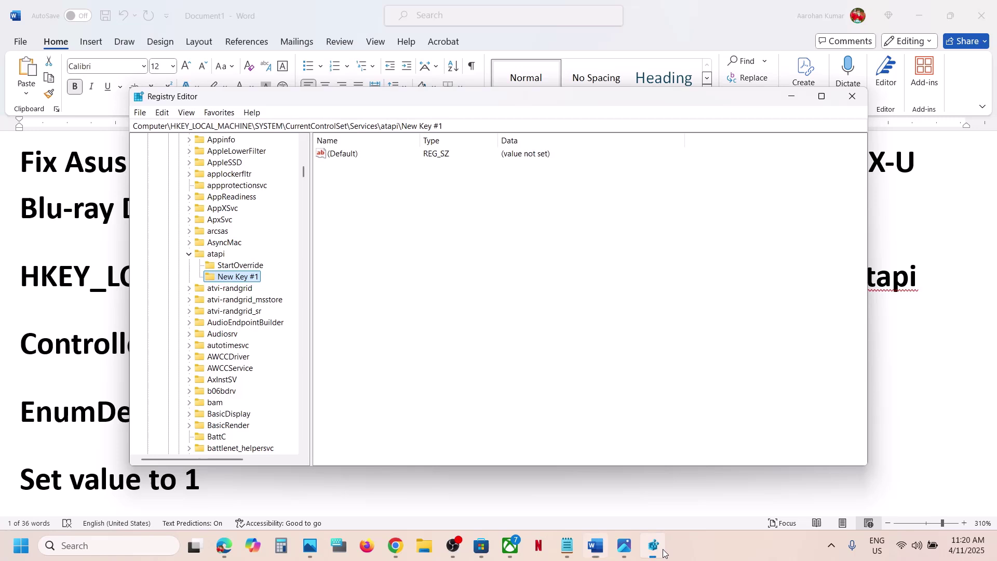
right_click(246, 277)
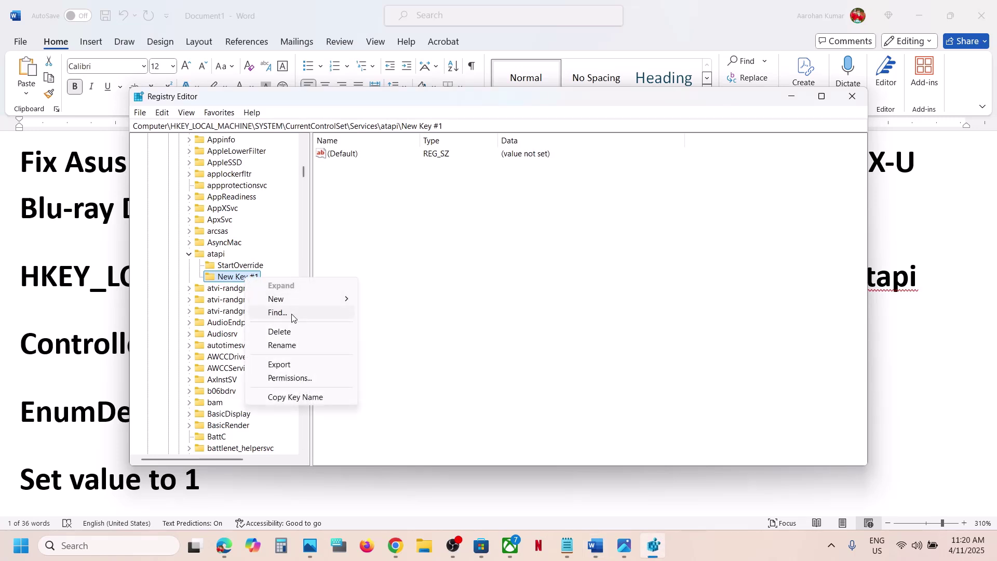
left_click(285, 345)
key("ctrl+v")
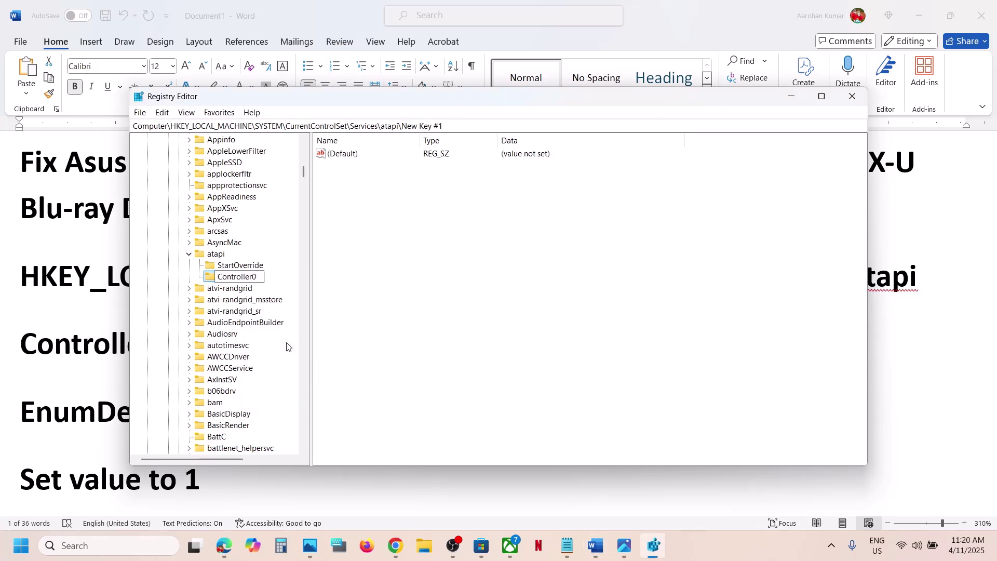
left_click(374, 309)
left_click(235, 280)
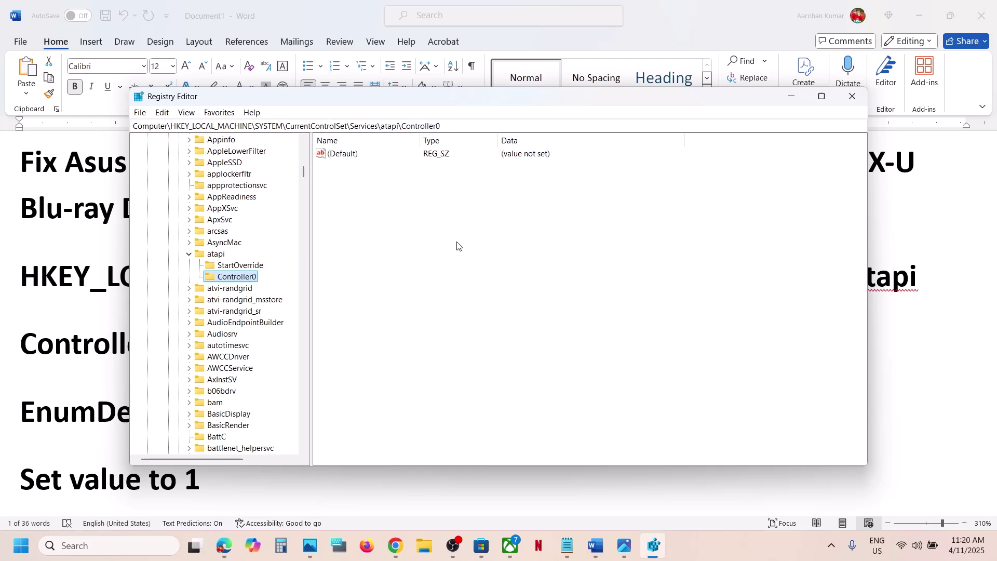
- Add a new DWORD (32-bit) value in Controller0's values pane
left_click(483, 238)
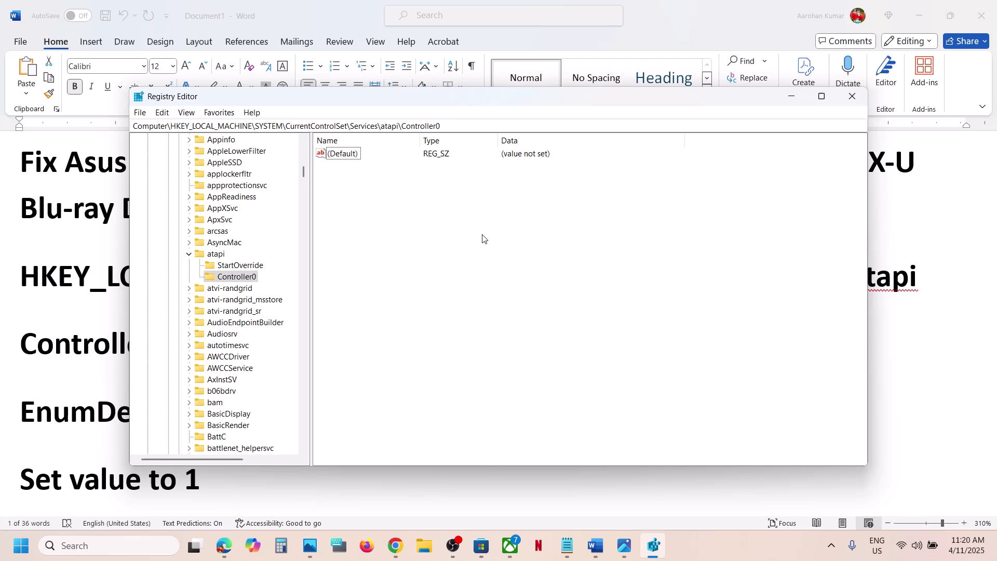
right_click(450, 245)
mouse_move(476, 252)
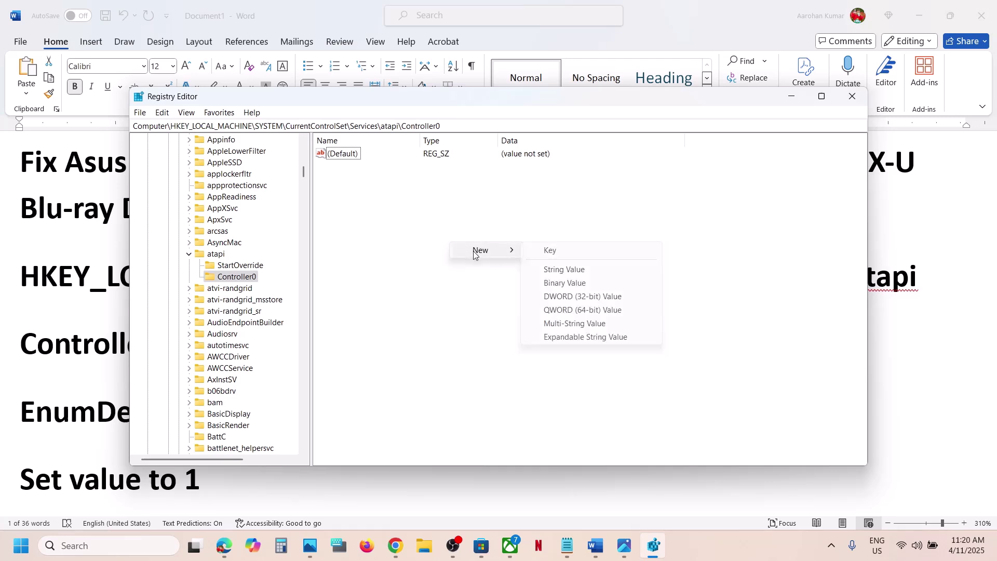
left_click(597, 301)
- Rename New Value #1 to EnumDevice1, pasting the name from the notes
left_click(96, 373)
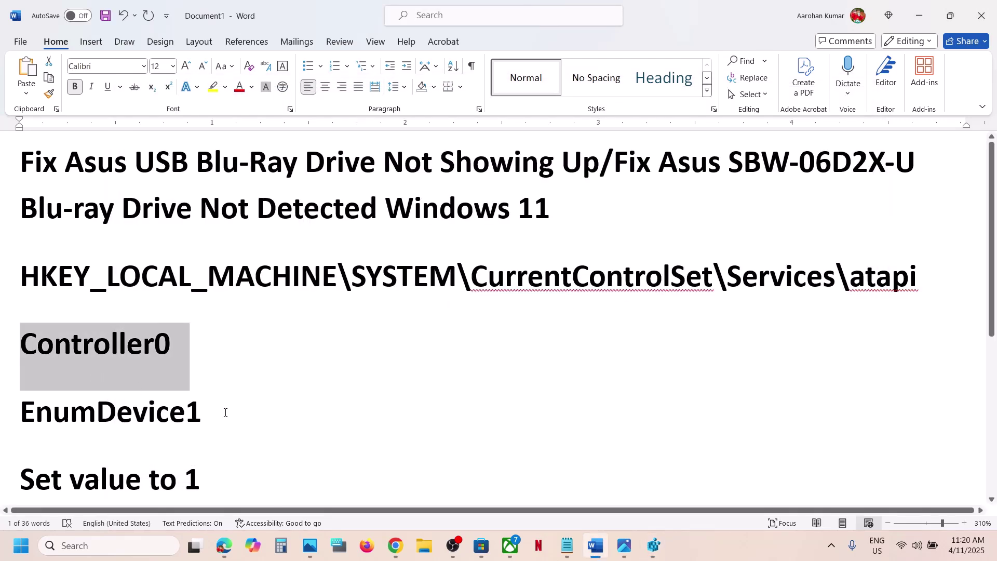
left_click_drag(210, 412, 22, 412)
key("ctrl+c")
left_click(625, 497)
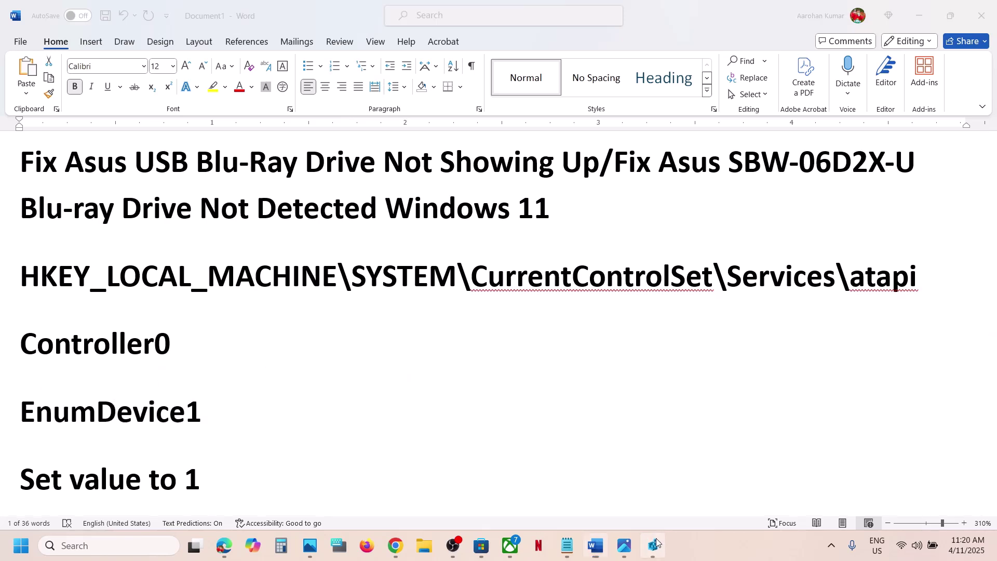
left_click(653, 546)
right_click(363, 166)
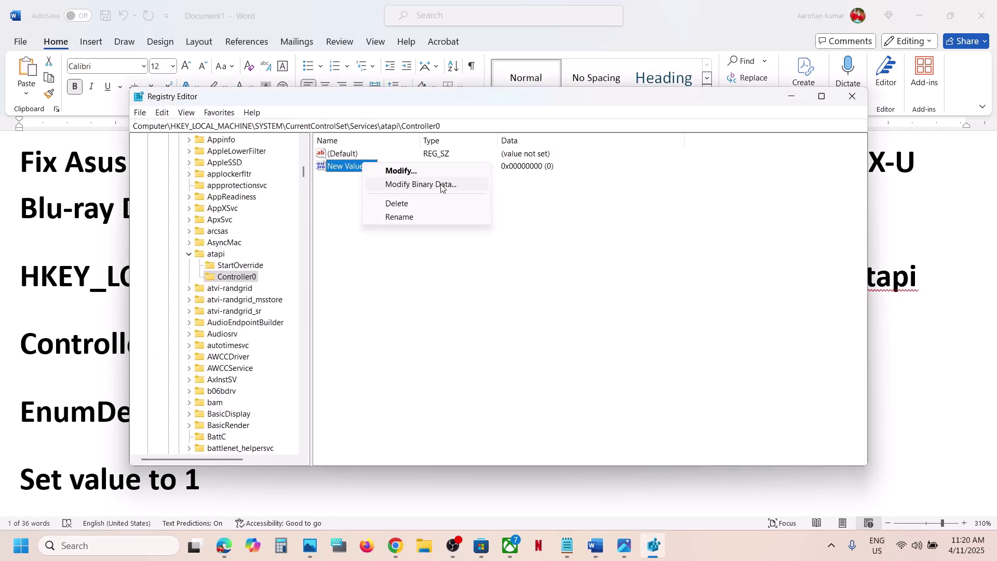
left_click(407, 217)
key("ctrl+v")
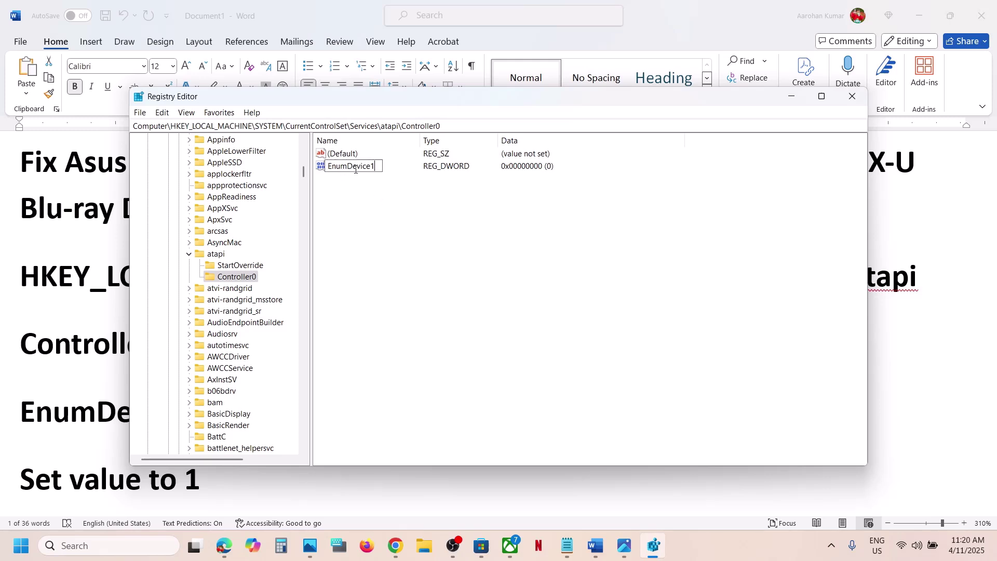
key("Return")
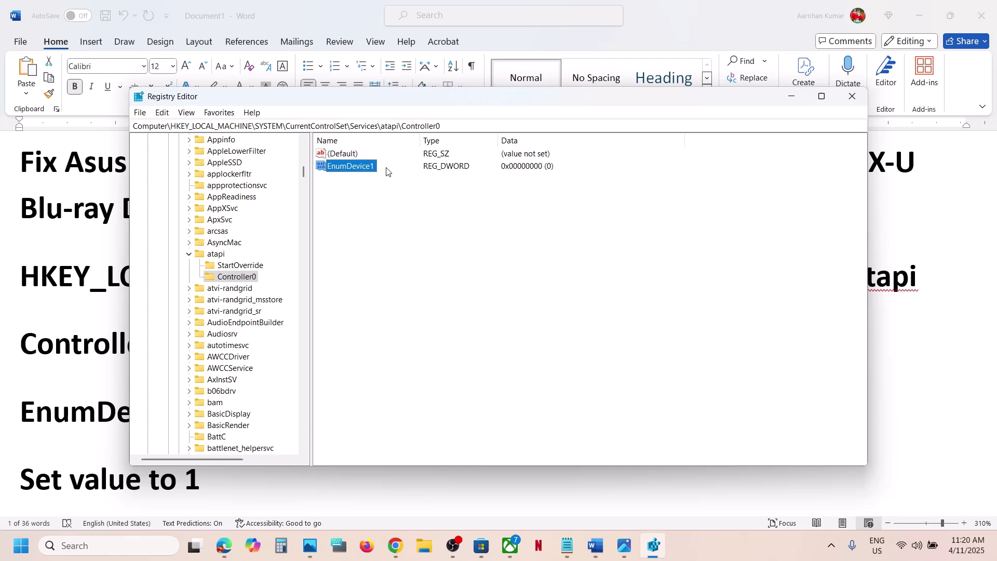
- Set EnumDevice1's value data to 1 and close Registry Editor
double_click(357, 166)
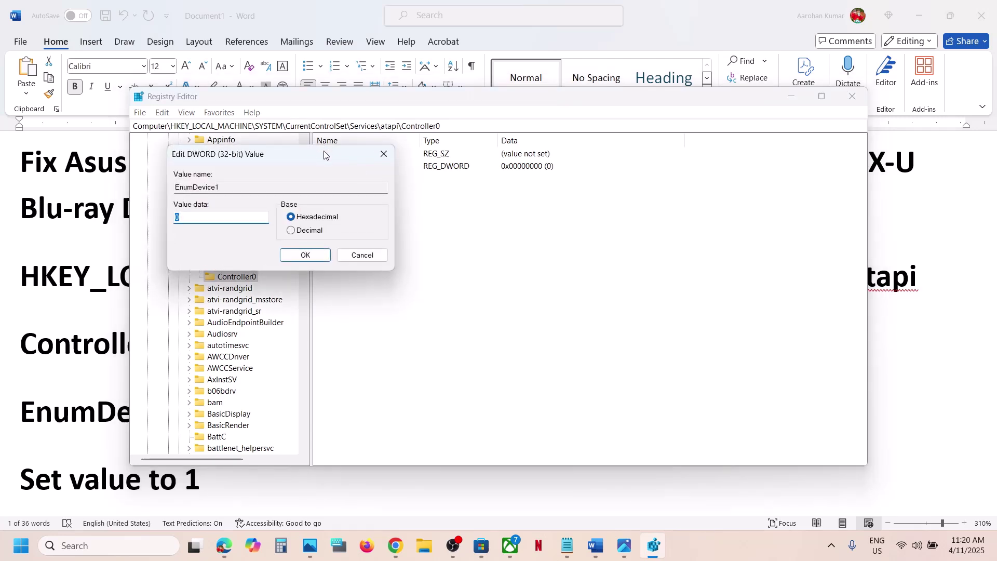
left_click_drag(324, 154, 402, 177)
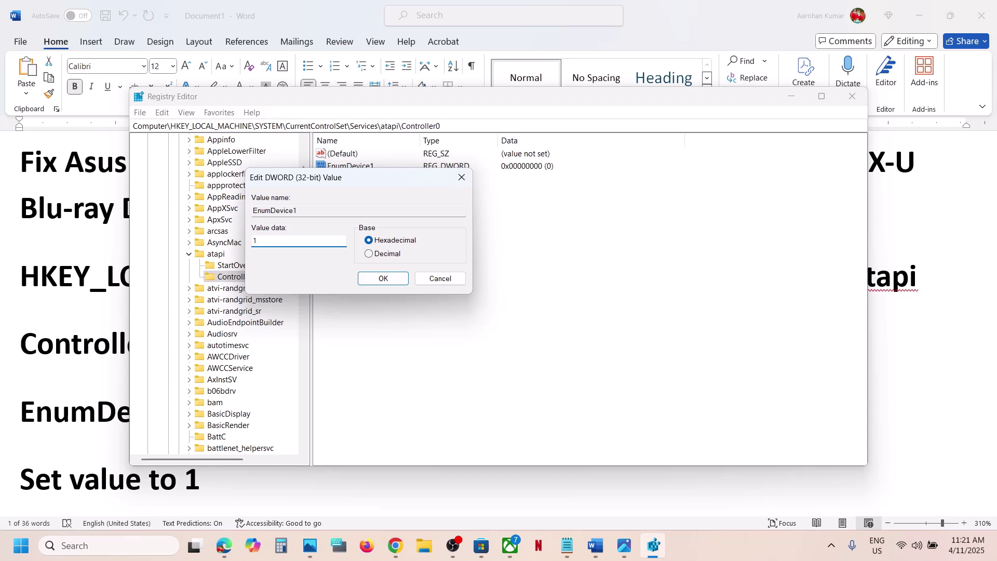
left_click(382, 278)
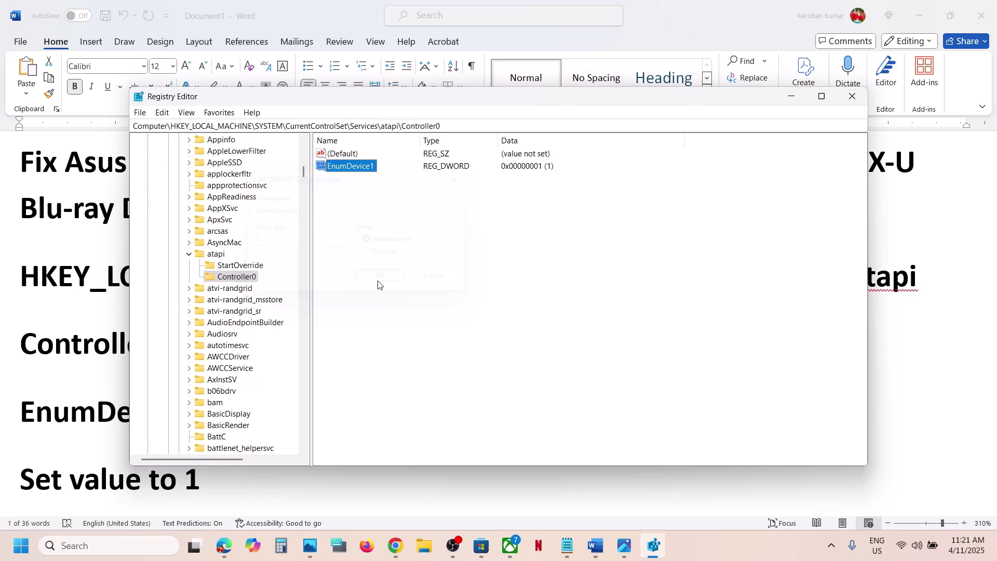
left_click(847, 106)
- Highlight the restart line in the notes and show Start's power options without restarting
scroll(172, 378, "down", 2)
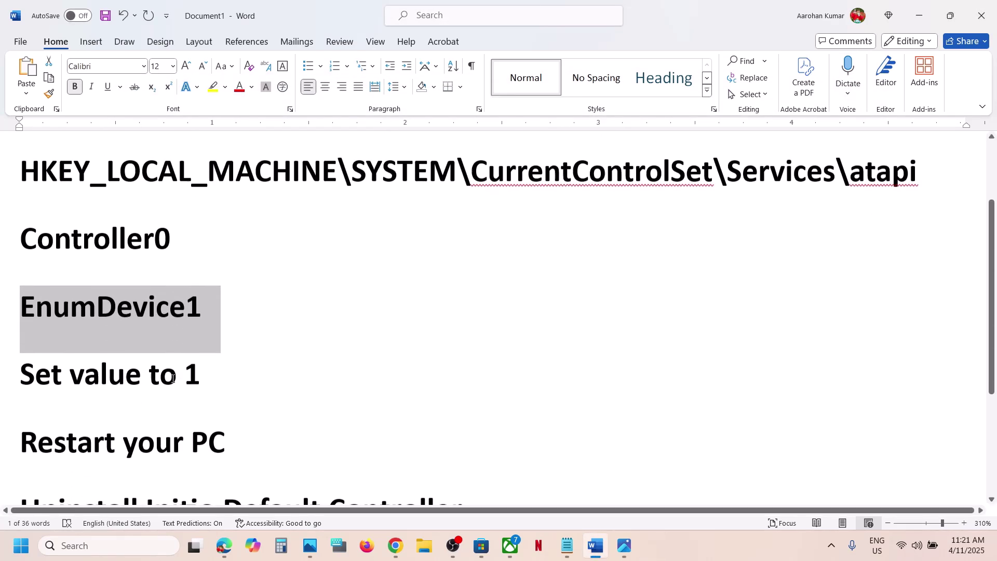
left_click_drag(67, 421, 227, 422)
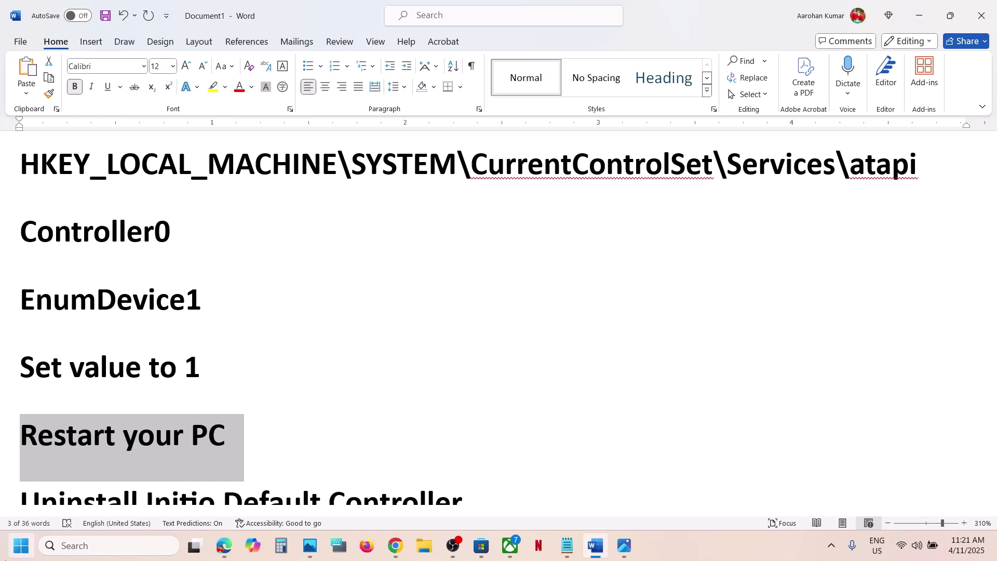
left_click(21, 546)
left_click(381, 505)
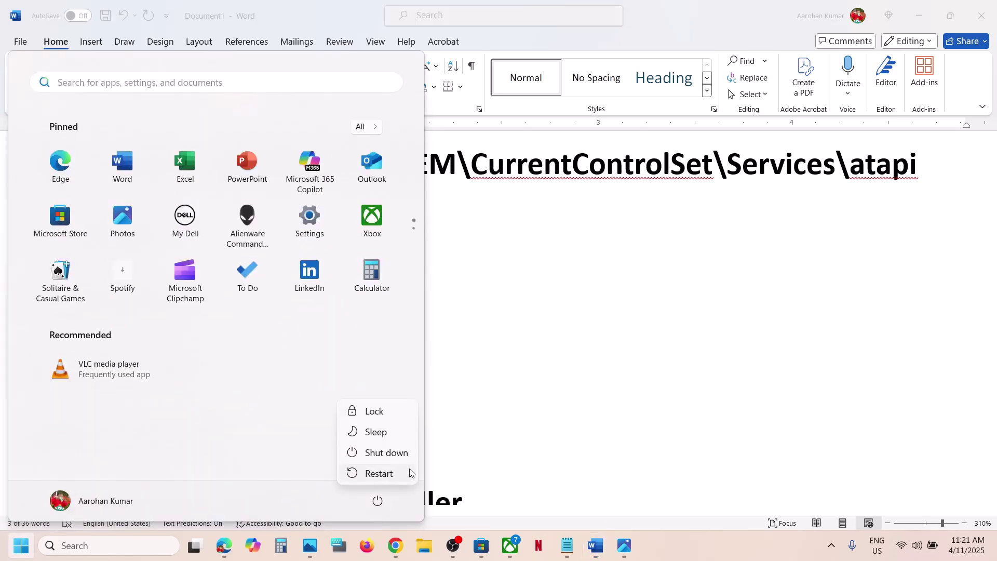
left_click(561, 387)
left_click(562, 387)
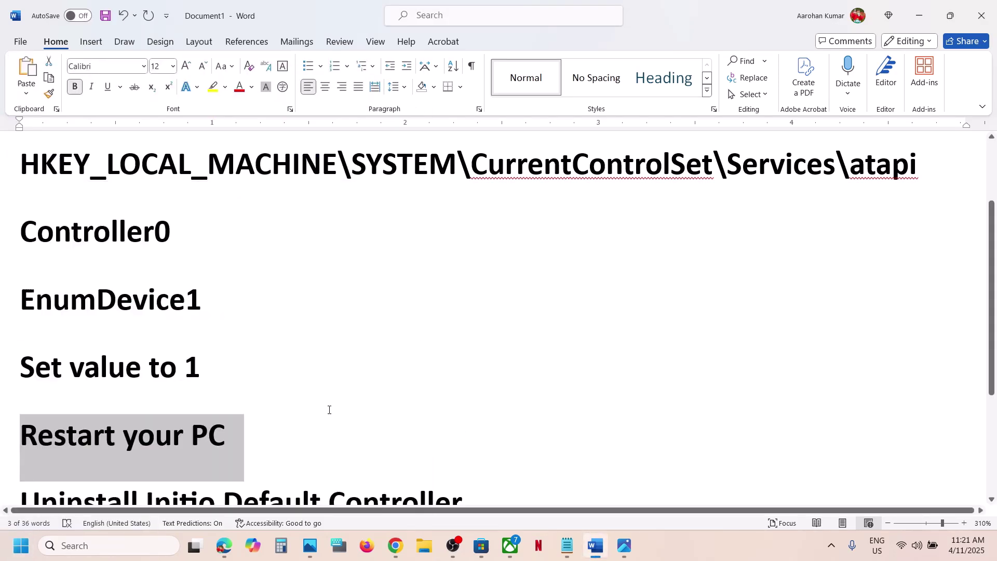
- Highlight Initio Default Controller in the notes and launch Device Manager from the Start quick menu
scroll(329, 410, "down", 4)
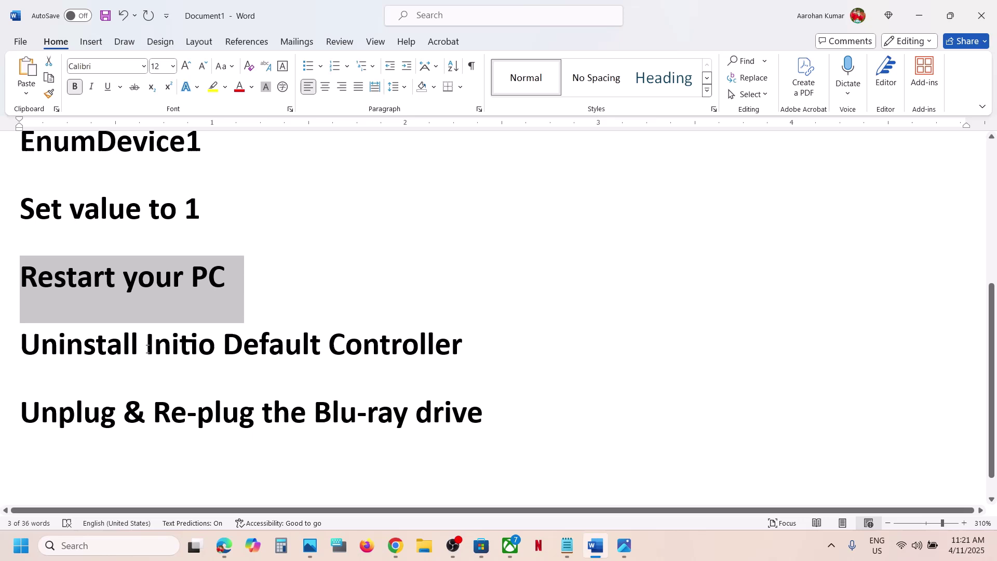
left_click_drag(147, 348, 461, 350)
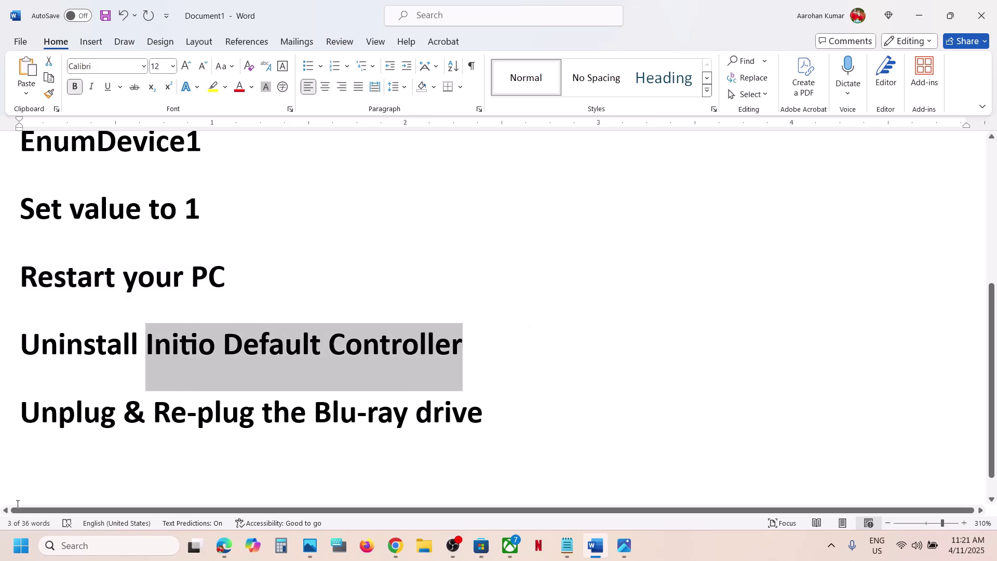
right_click(21, 545)
left_click(69, 258)
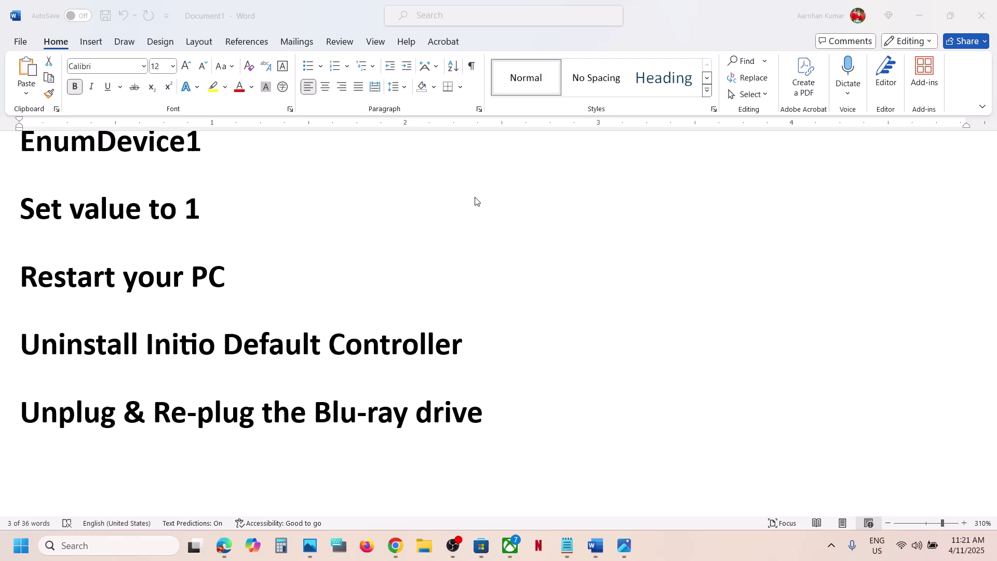
- Move Device Manager aside and show the Initio Default Controller screenshot in Photos
left_click_drag(303, 45, 589, 97)
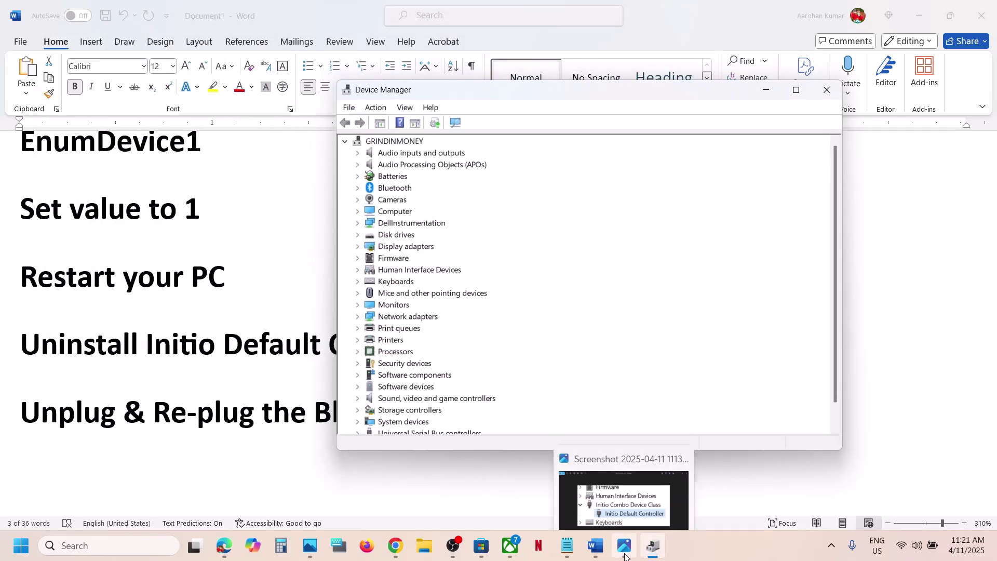
left_click(635, 504)
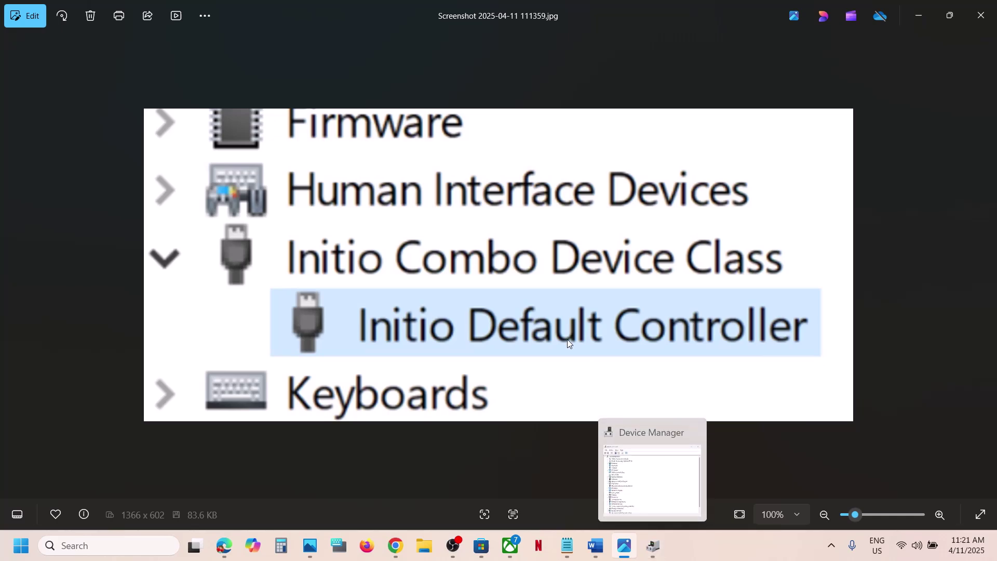
- In Device Manager, expand Display adapters and open the NVIDIA GPU's Uninstall device confirmation
left_click(653, 548)
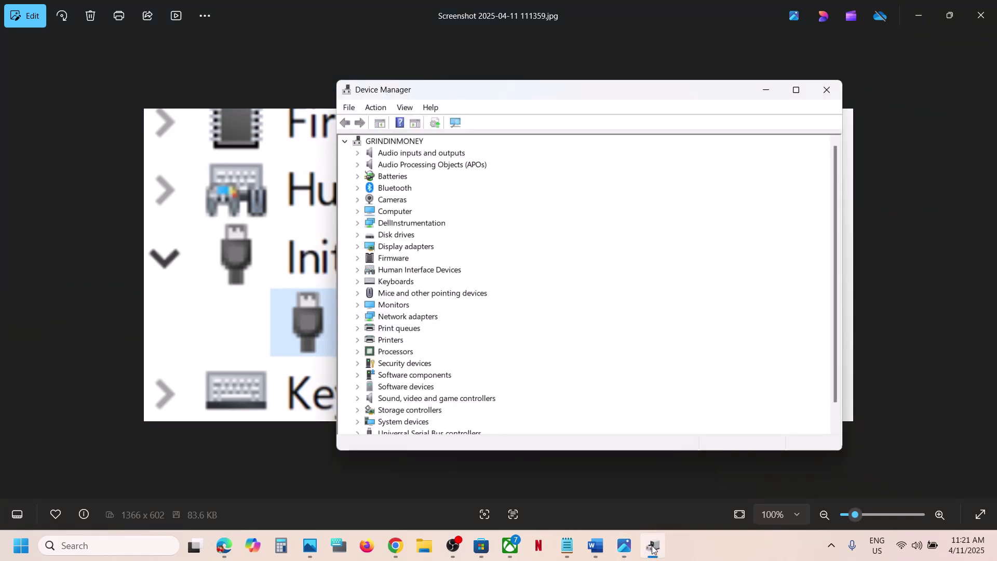
left_click(357, 247)
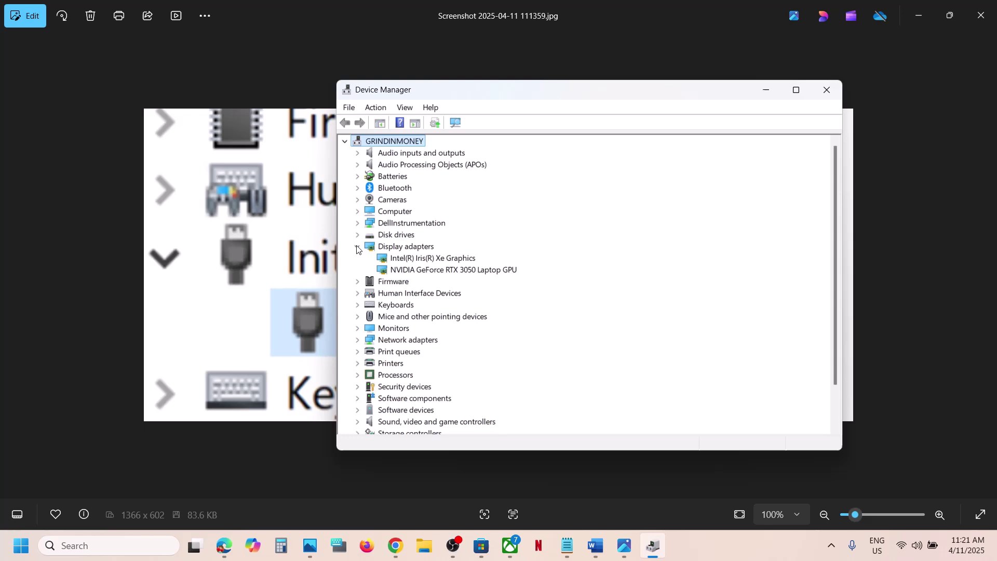
left_click(291, 310)
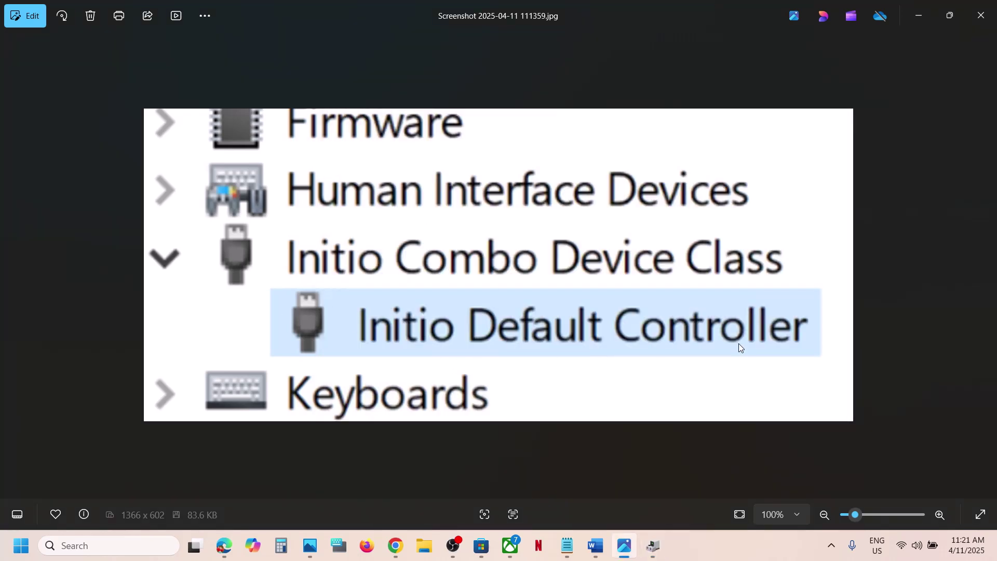
left_click(653, 547)
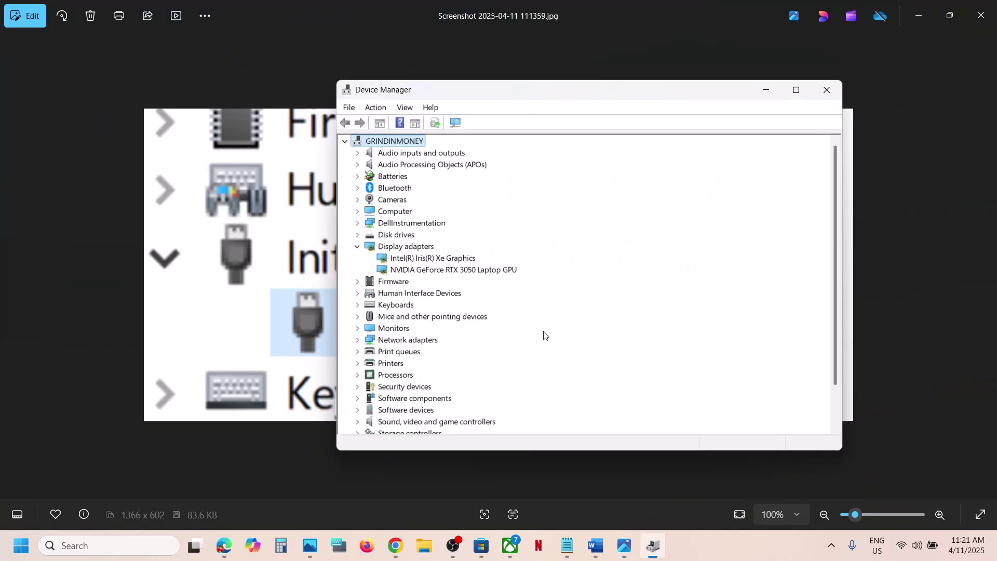
right_click(415, 270)
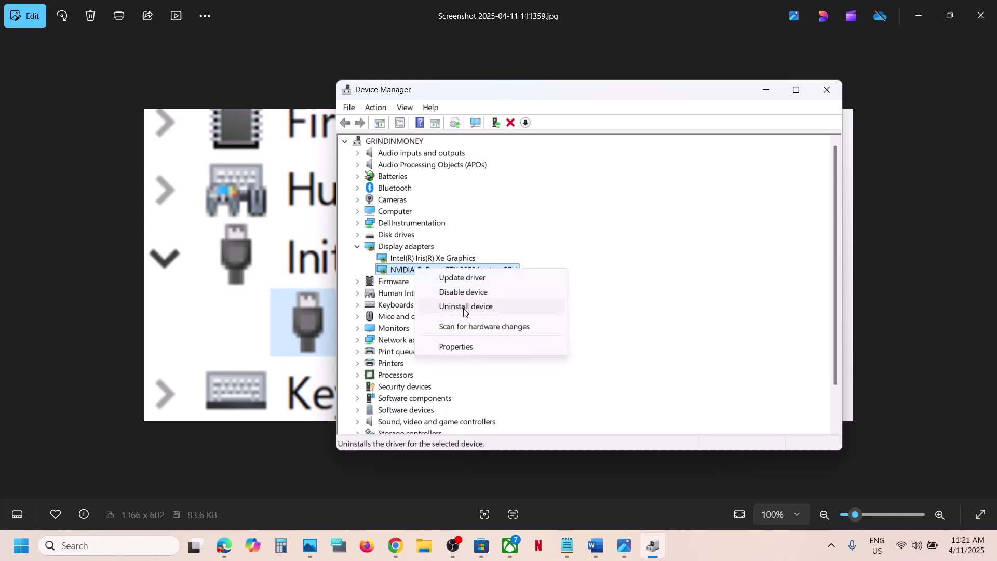
left_click(468, 306)
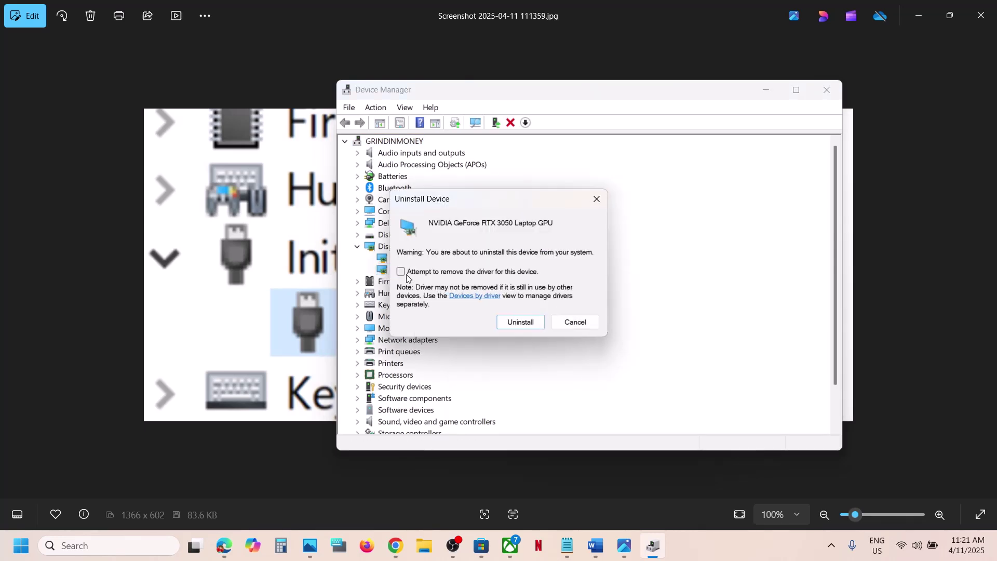
- Show the Initio Default Controller uninstall screenshot in Photos for comparison
left_click(297, 330)
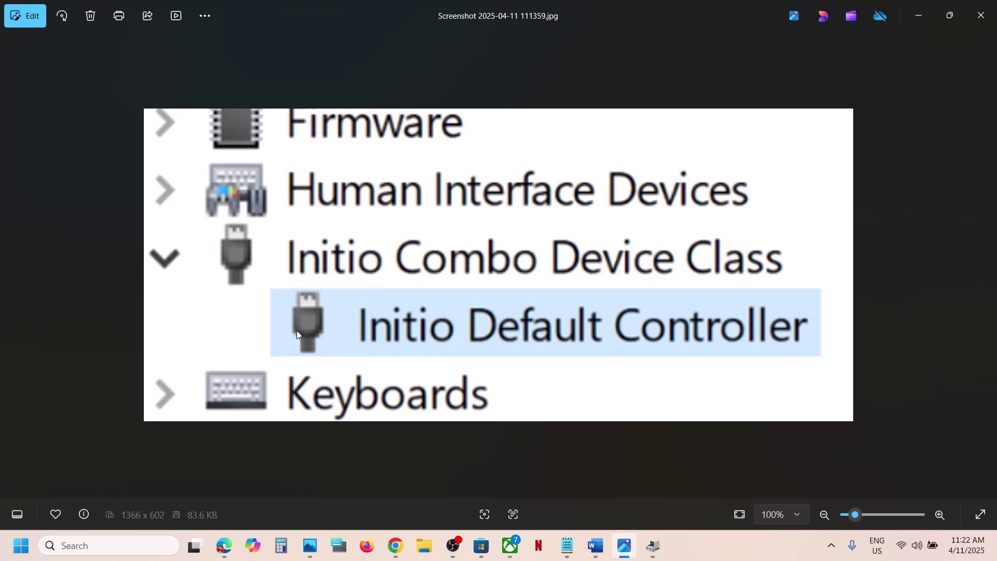
key("Right")
key("Left")
key("Left")
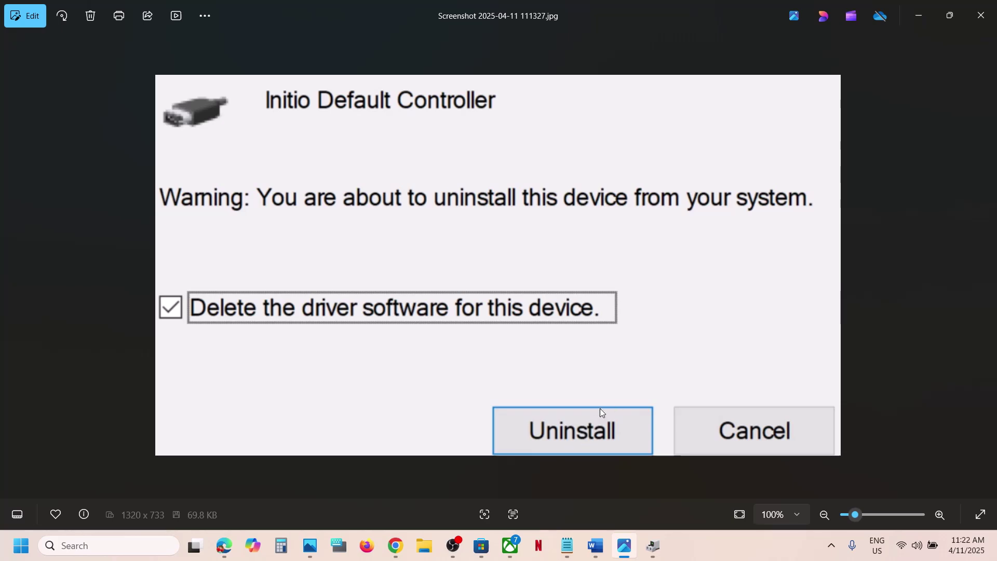
left_click(596, 546)
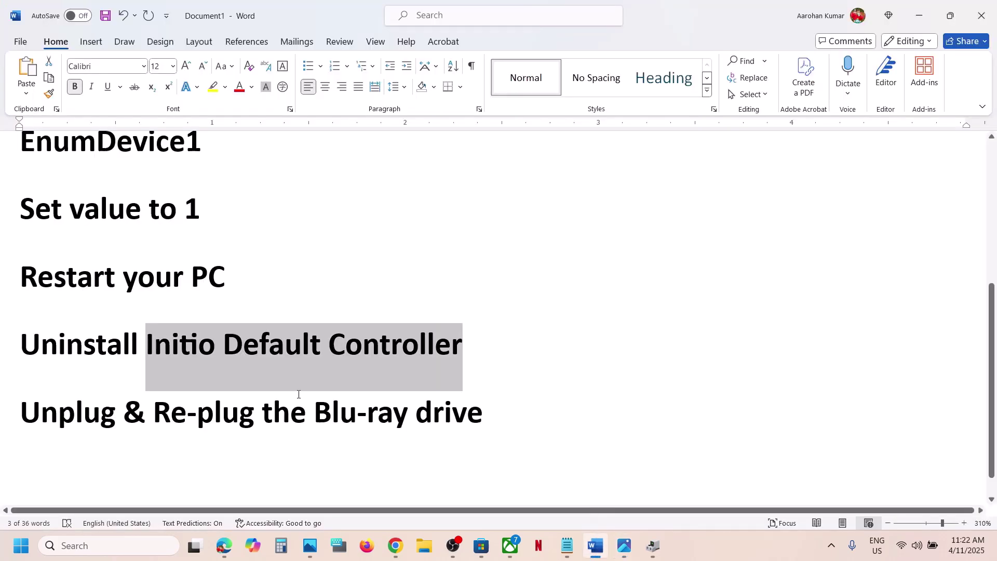
left_click_drag(26, 414, 487, 401)
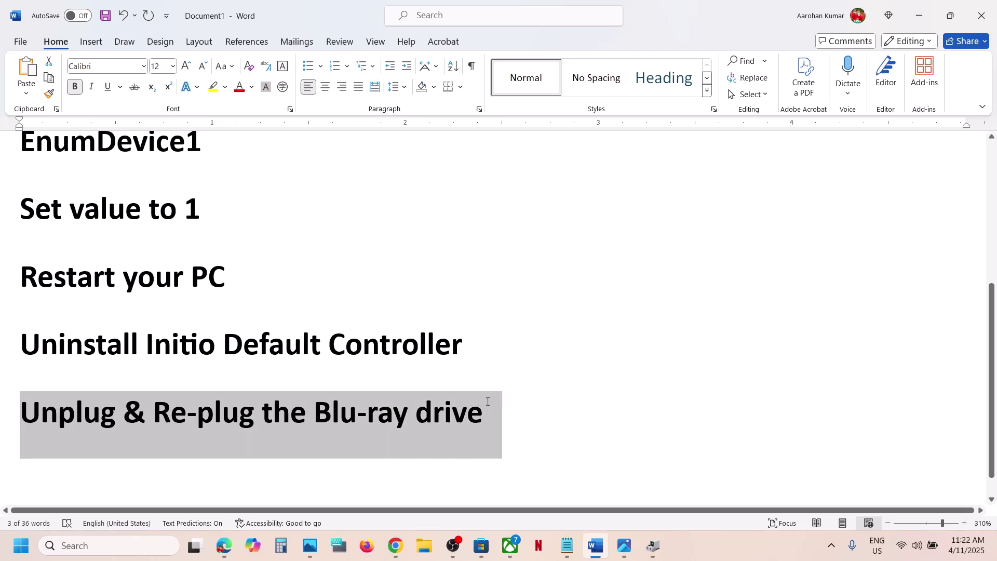
left_click(429, 388)
scroll(430, 389, "down", 1)
scroll(430, 389, "down", 1)
scroll(430, 389, "up", 1)
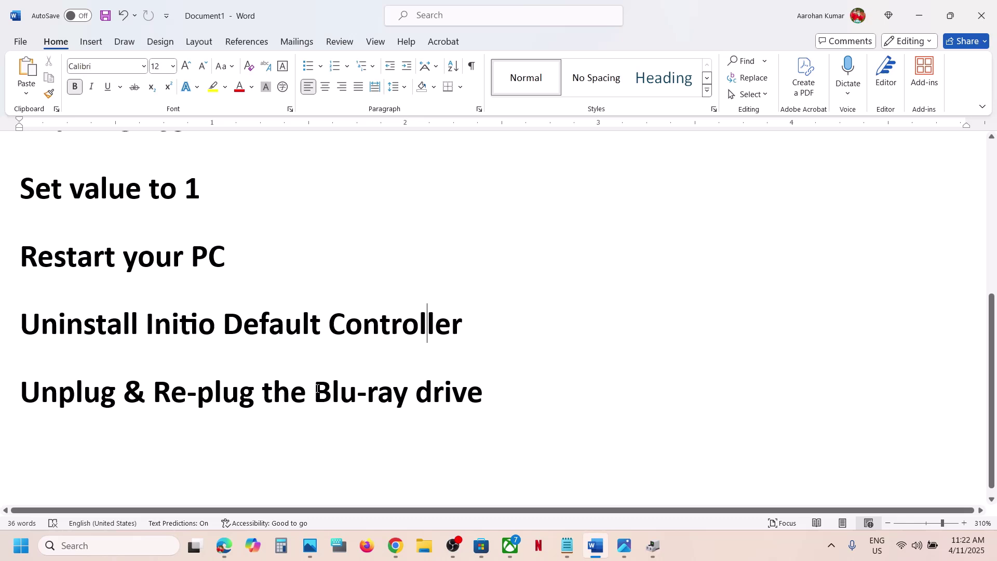
left_click_drag(317, 388, 527, 384)
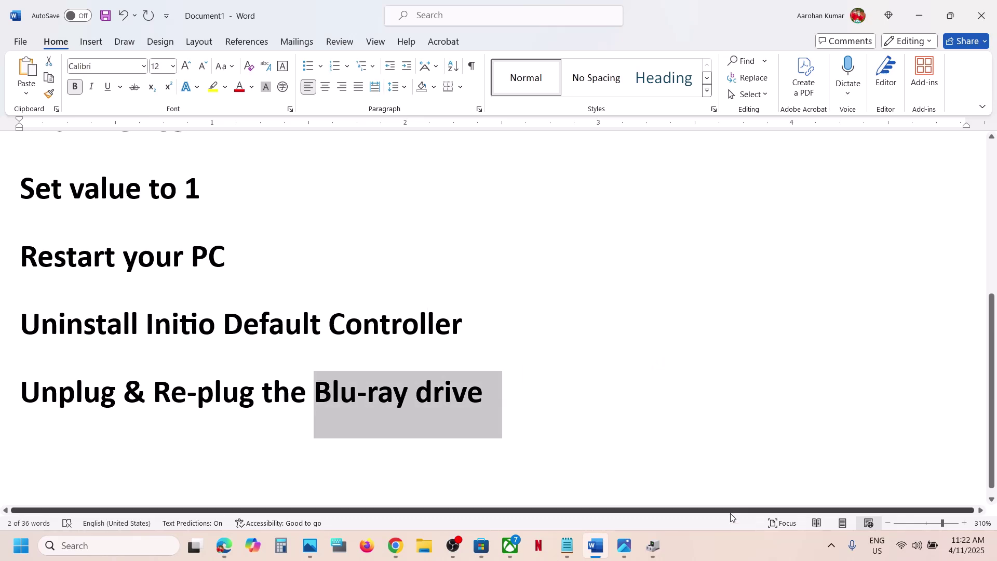
left_click(678, 552)
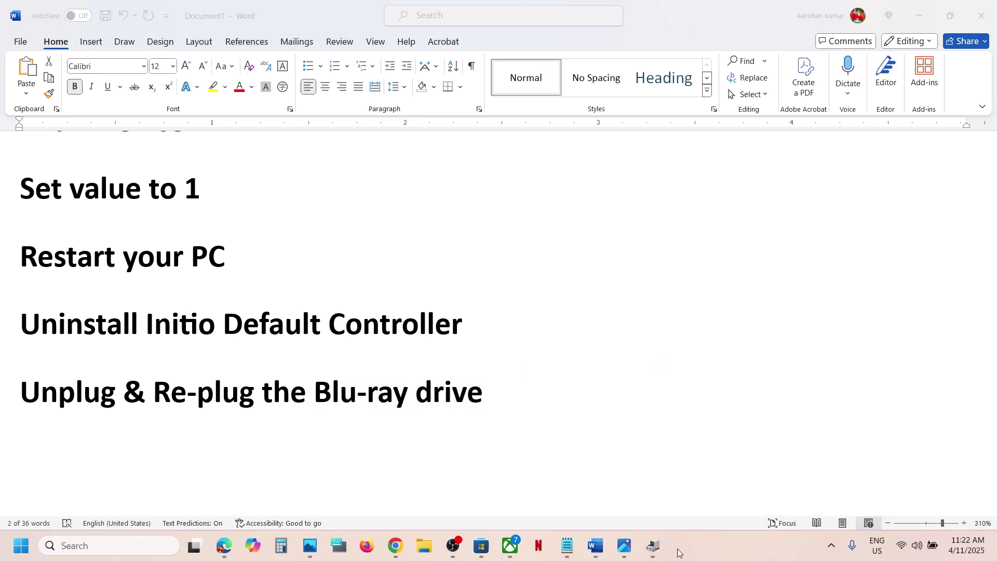